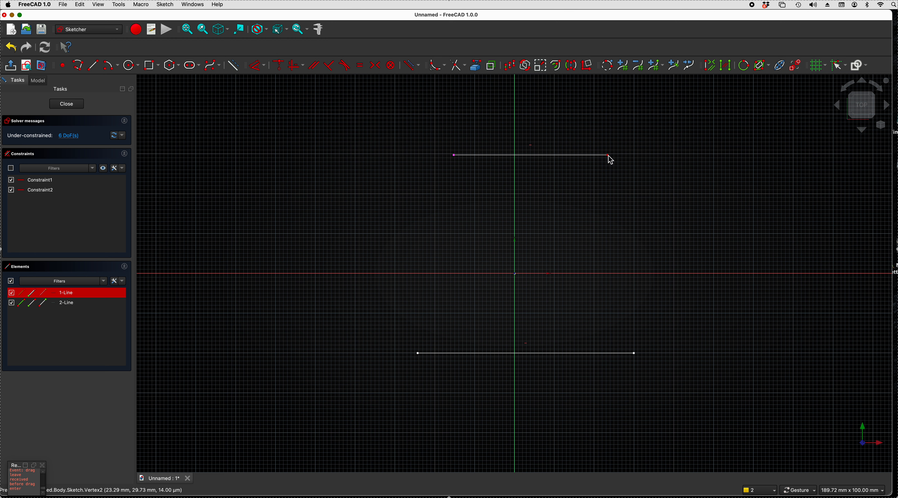
Make the endpoints of the upper and lower horizontal lines symmetric about the vertical axis
click(519, 136)
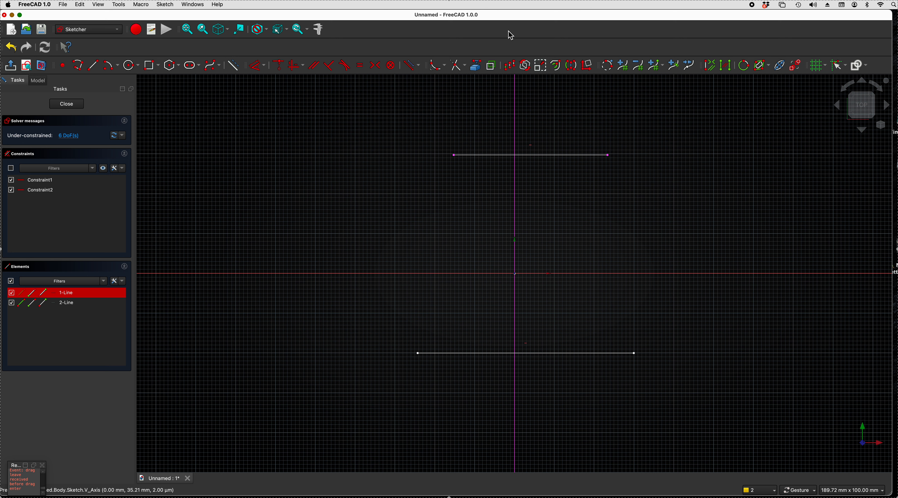
click(376, 66)
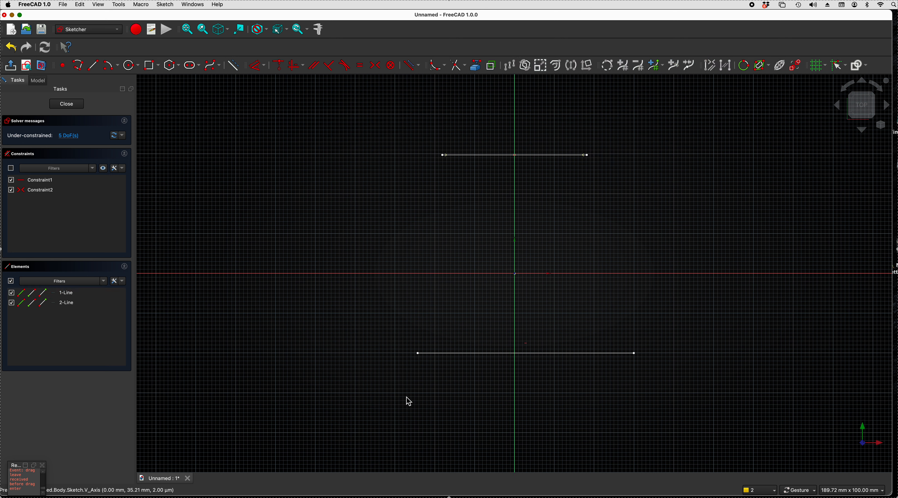
click(418, 353)
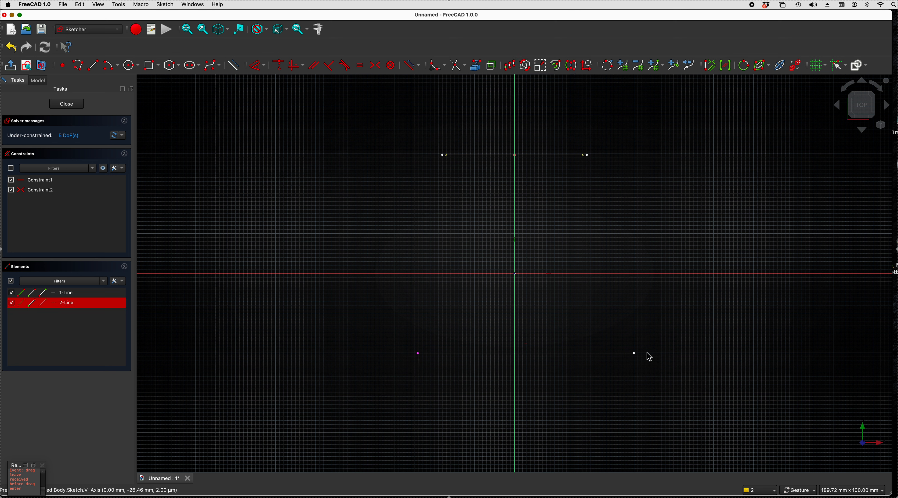
click(634, 354)
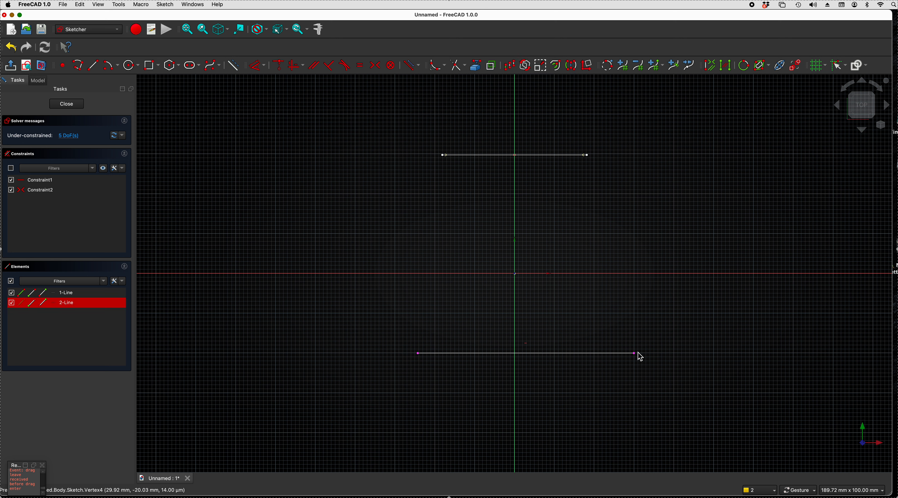
click(515, 330)
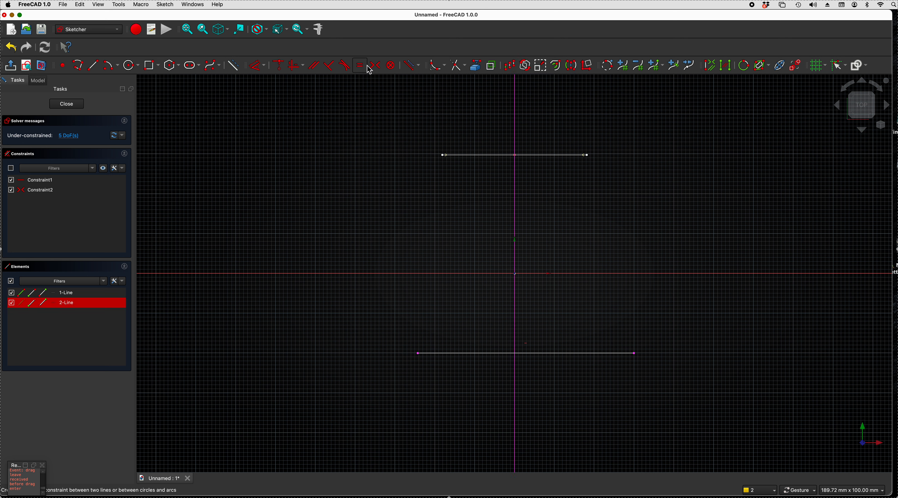
click(376, 66)
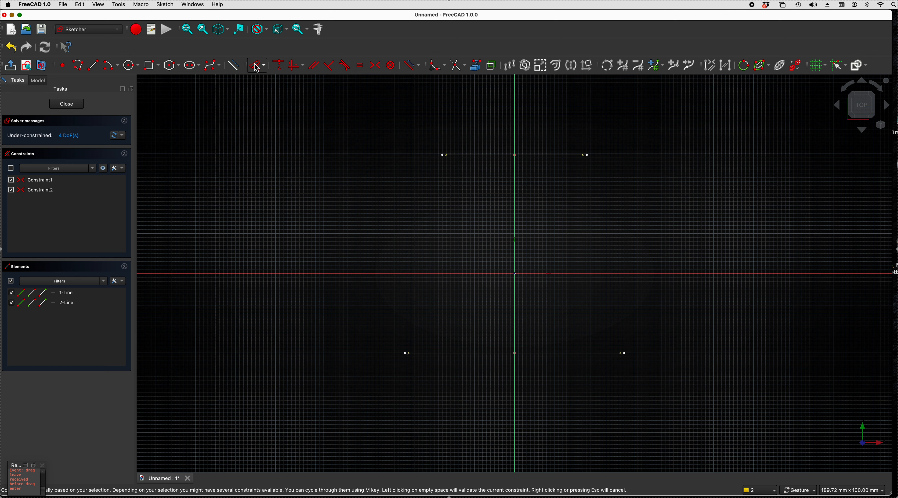
Dimension the upper horizontal line to 40 mm long and the lower horizontal line to 60 mm long
click(259, 70)
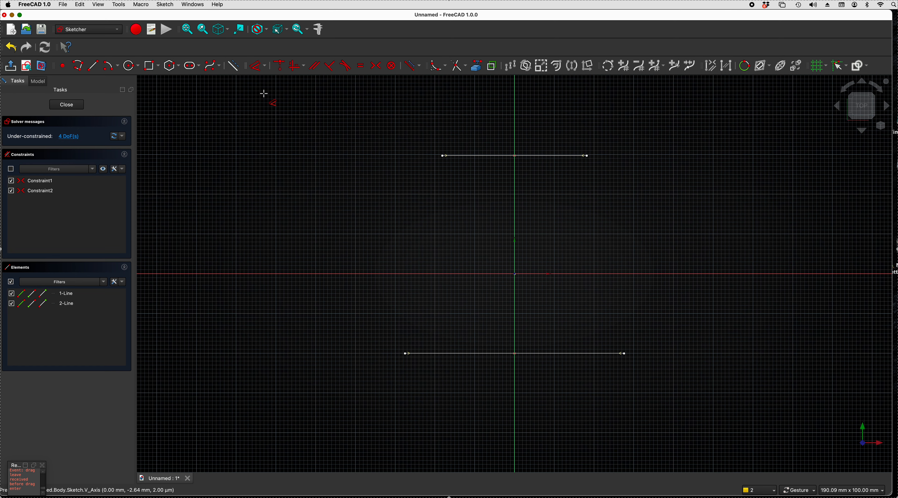
click(551, 157)
click(541, 124)
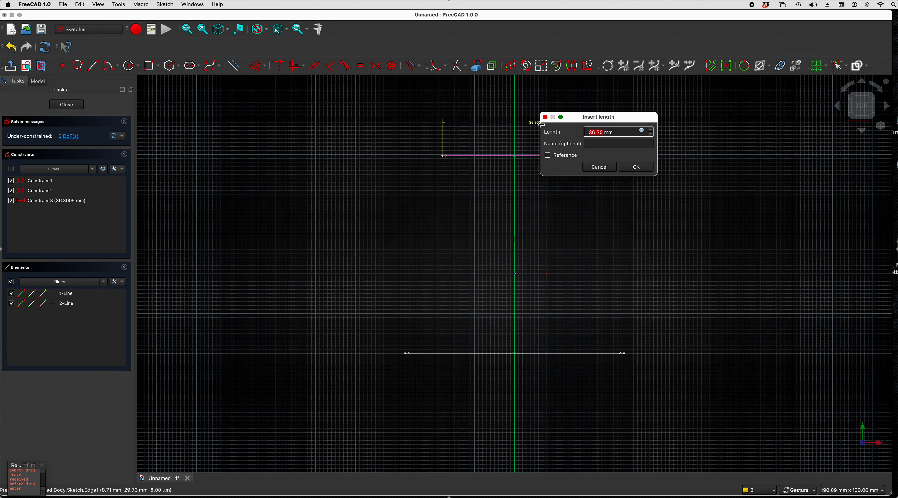
text(40)
key(Return)
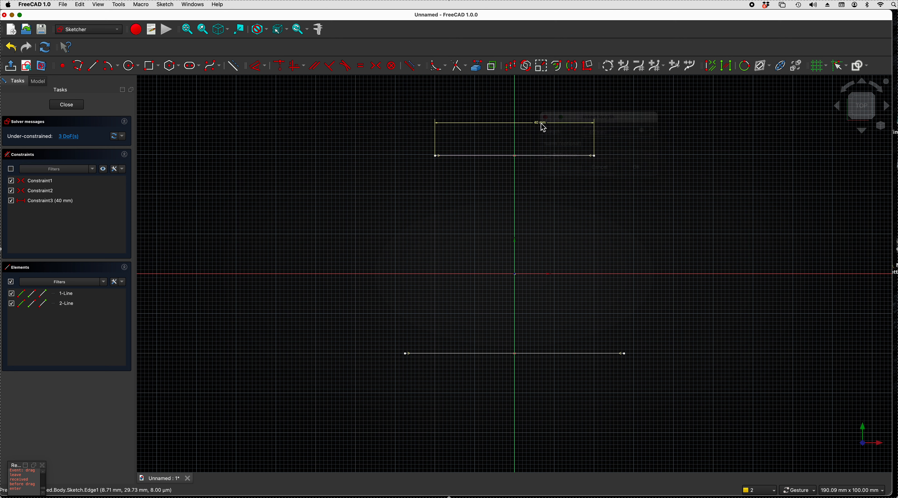
click(494, 354)
click(503, 412)
text(60)
key(Return)
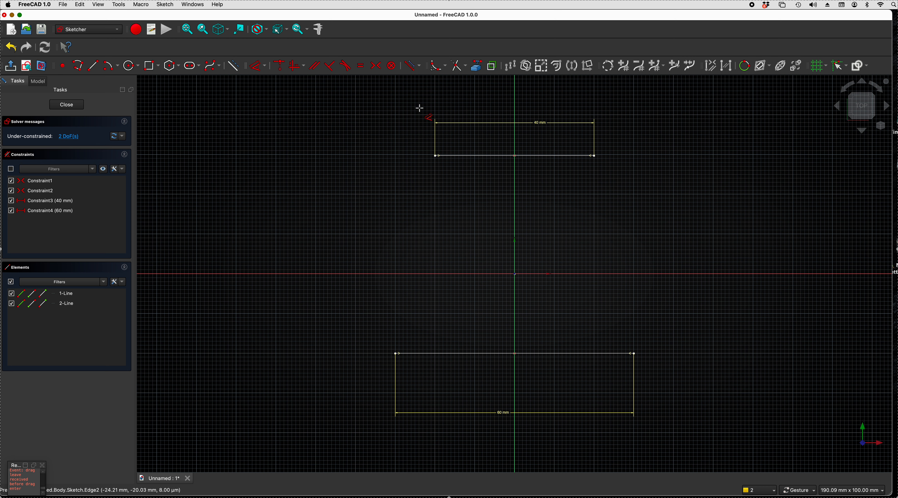
Constrain the vertical distance from the origin to the upper line's left endpoint to 30 mm
click(436, 157)
click(514, 274)
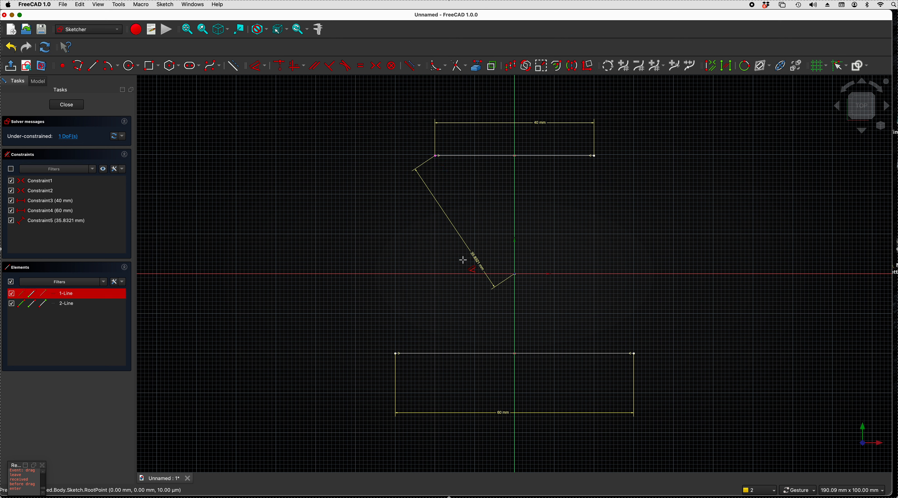
click(361, 216)
double_click(360, 215)
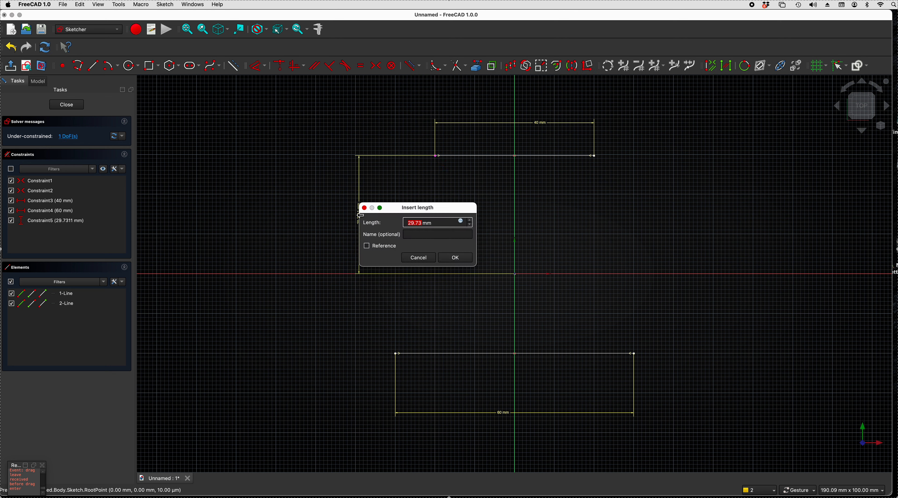
text(3)
key(Return)
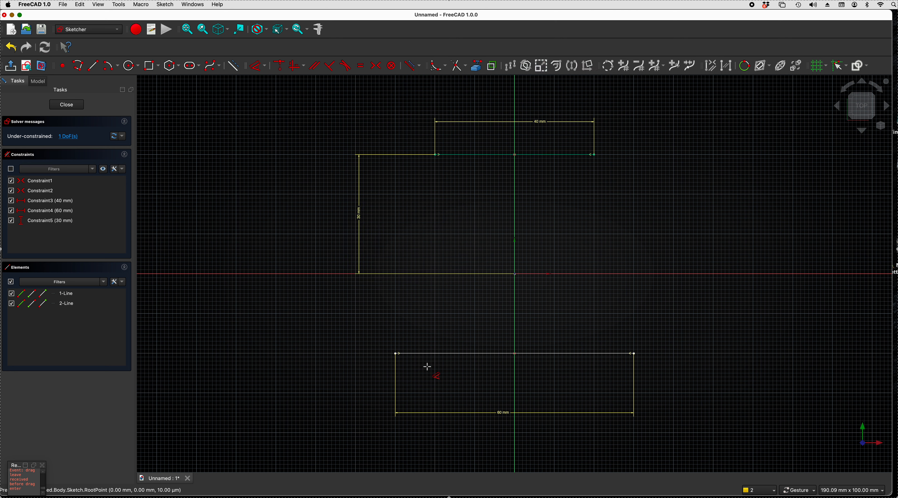
Constrain the lower line's left endpoint to a vertical distance of 20 mm below the horizontal axis
click(396, 353)
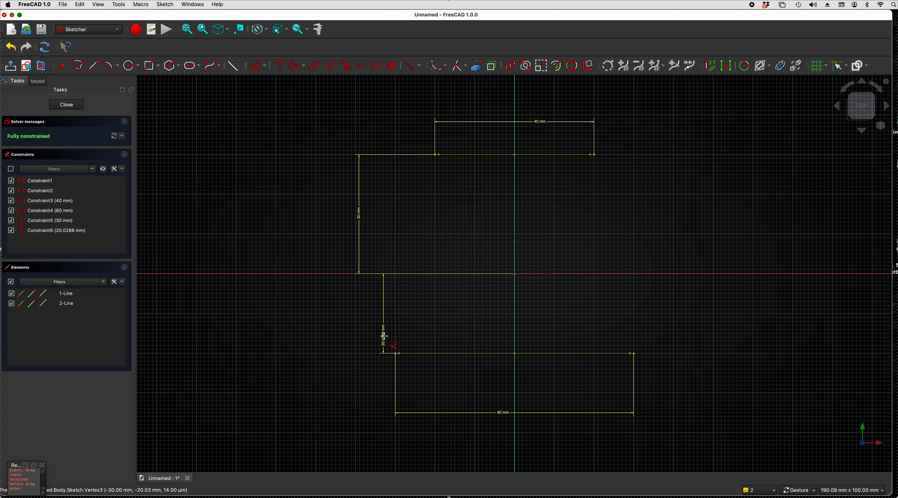
click(320, 327)
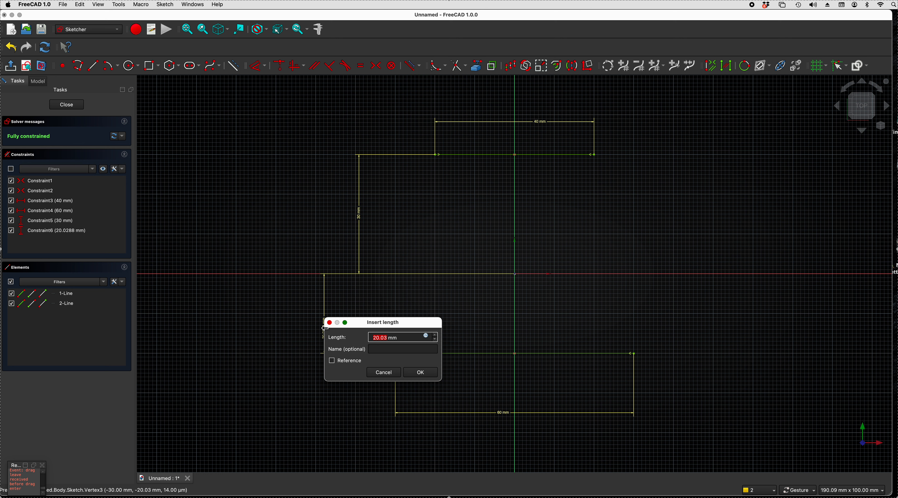
key(Return)
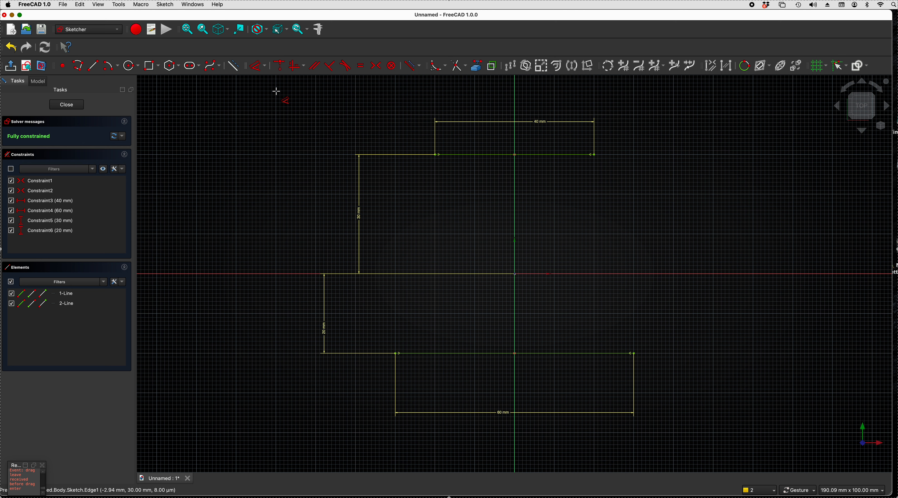
Draw a degree-3 control-point B-spline from the lower line's left end to the upper line's left end, and move its two inner control points downward
click(212, 66)
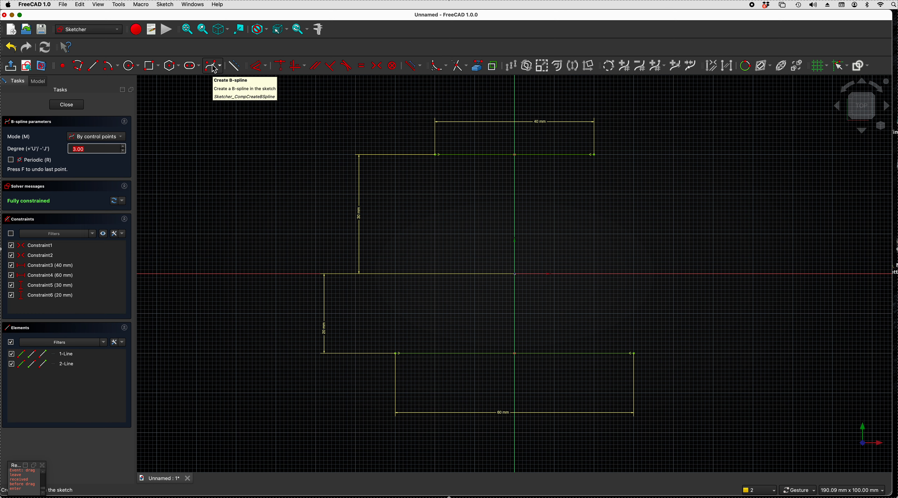
click(222, 68)
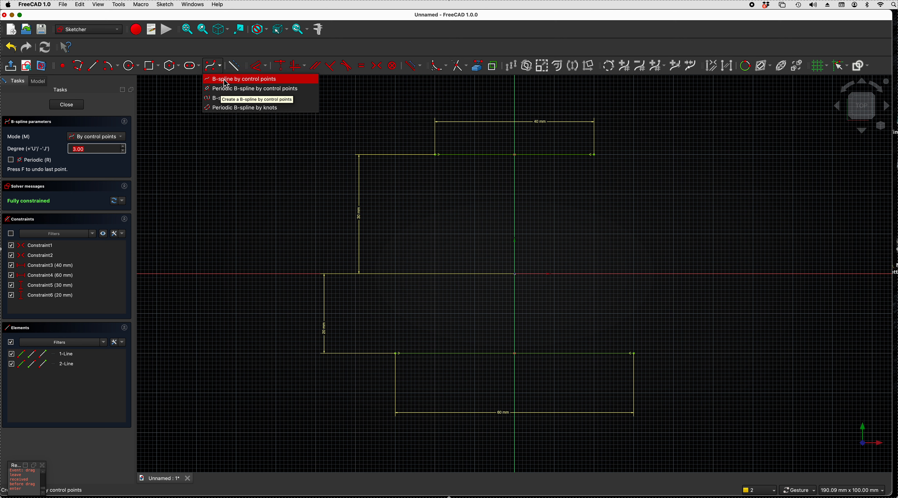
click(210, 64)
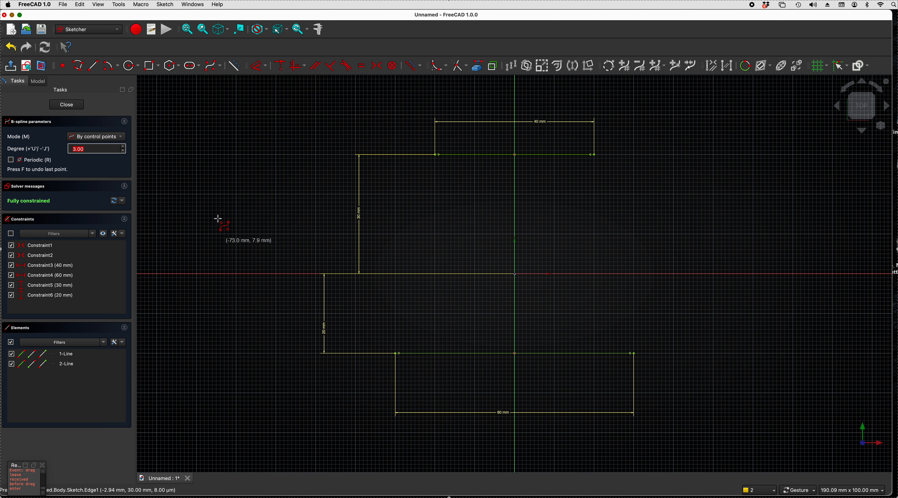
click(396, 353)
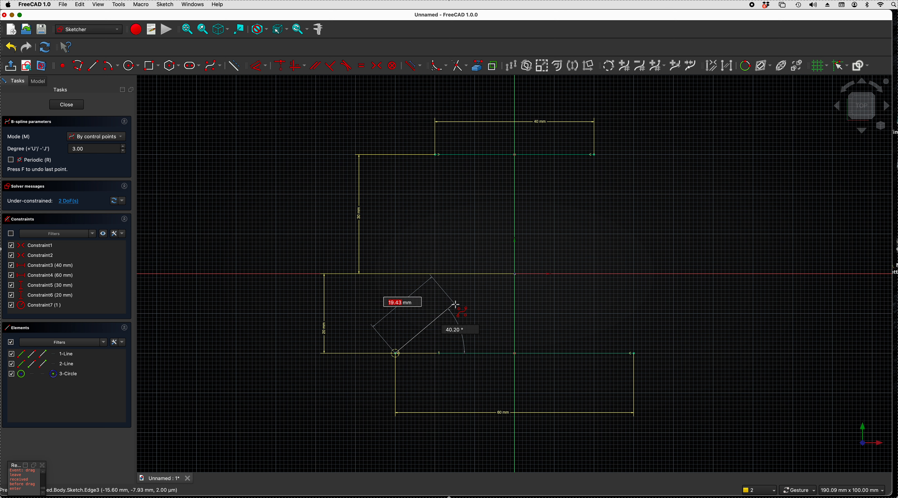
click(455, 303)
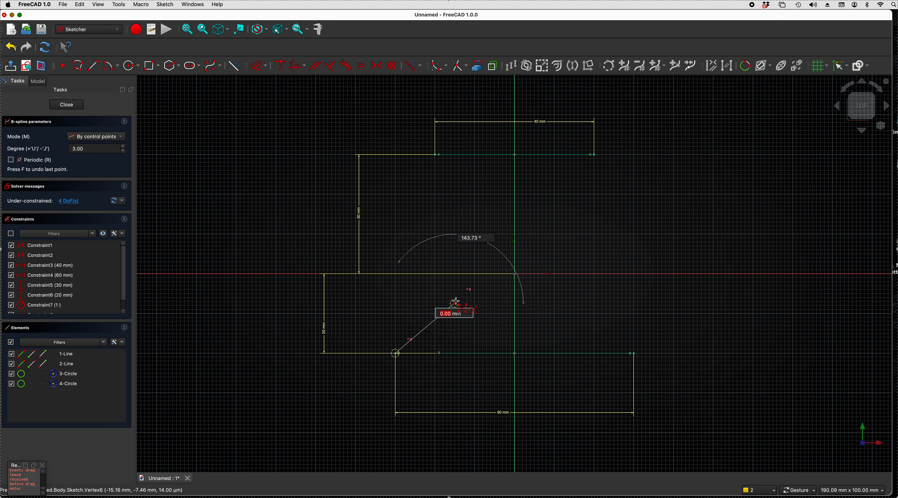
click(472, 227)
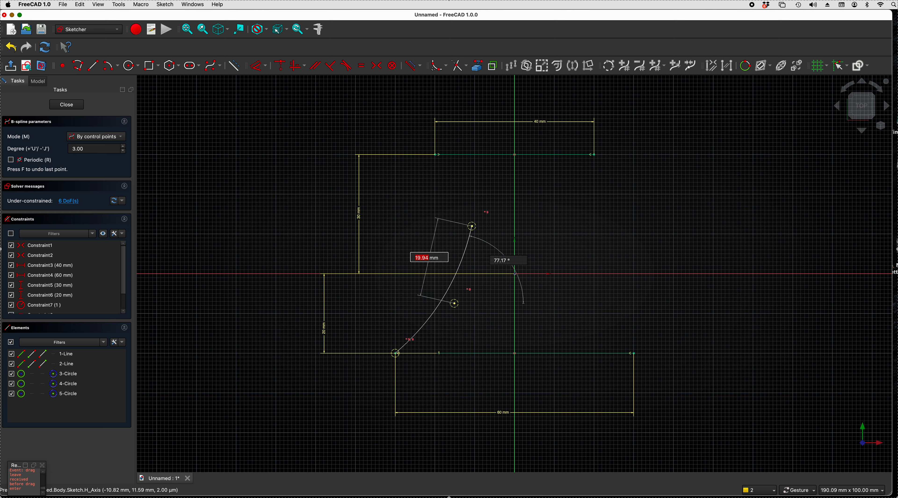
click(435, 153)
right_click(435, 154)
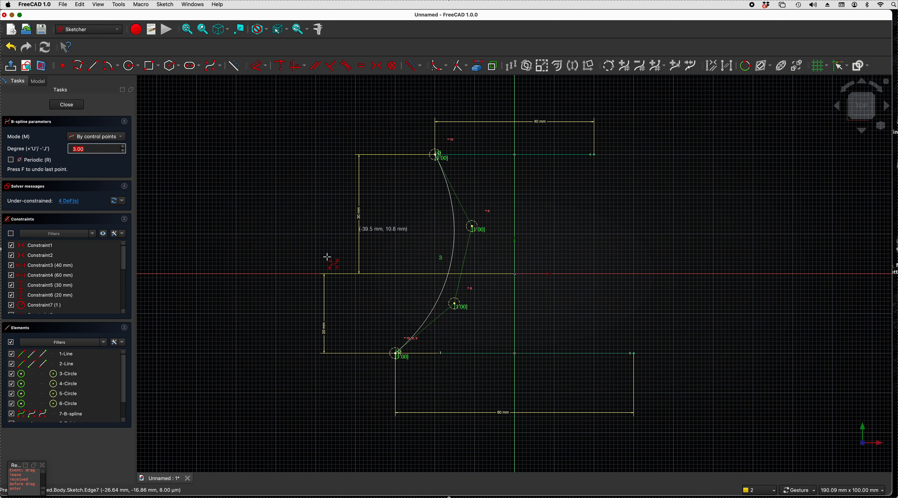
right_click(252, 182)
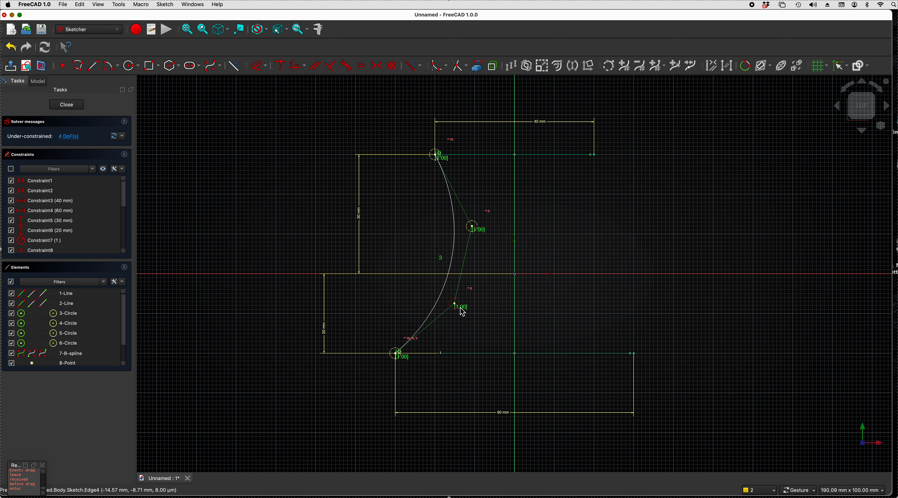
drag(458, 307, 461, 342)
drag(472, 228, 474, 260)
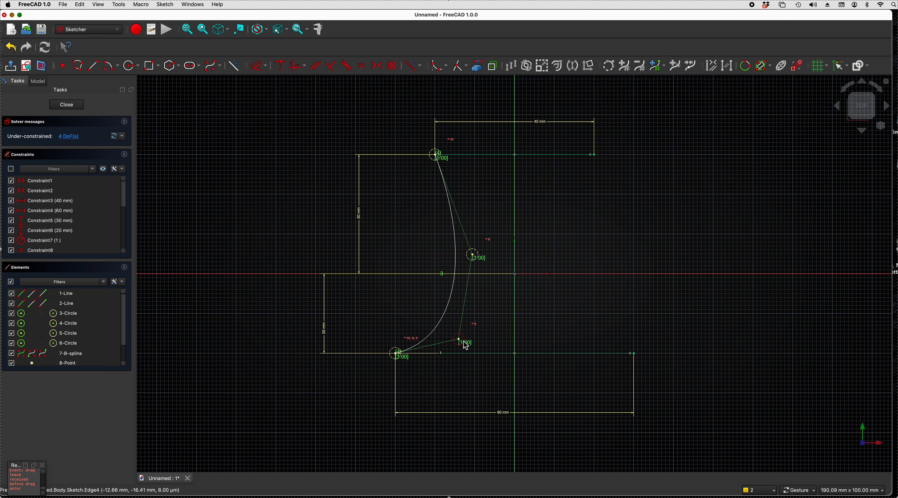
Constrain the B-spline's lower inner control point to 14 mm from the vertical axis and 16 mm below the horizontal axis
click(257, 72)
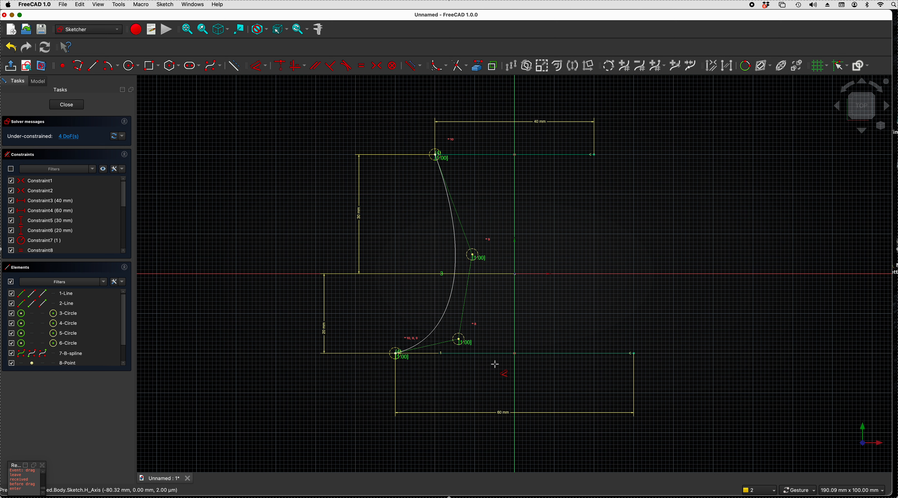
click(459, 339)
click(514, 401)
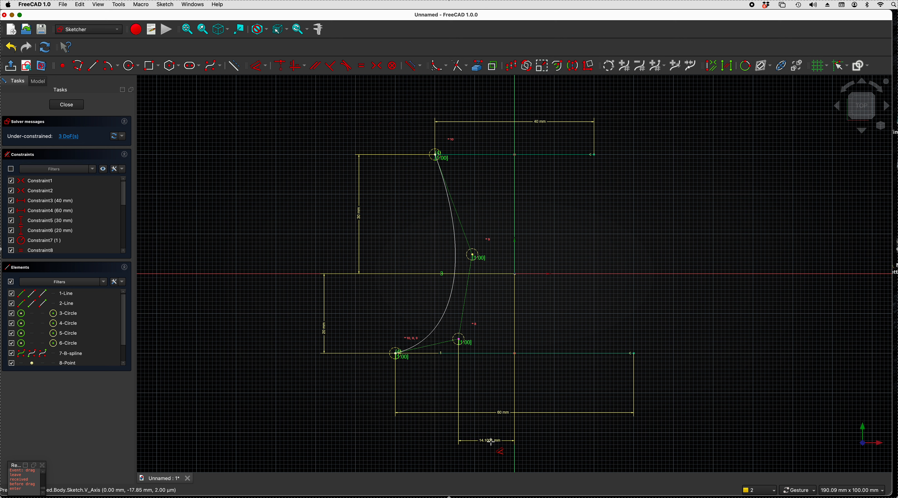
click(491, 441)
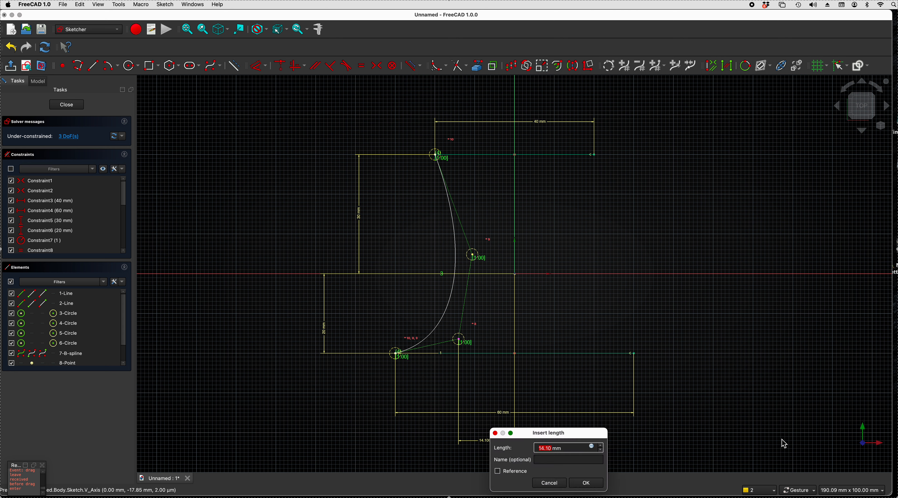
key(Return)
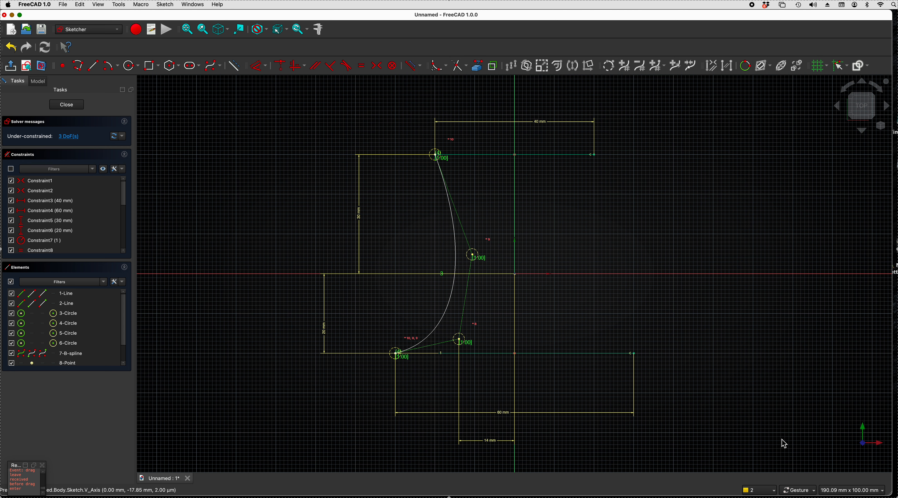
click(463, 339)
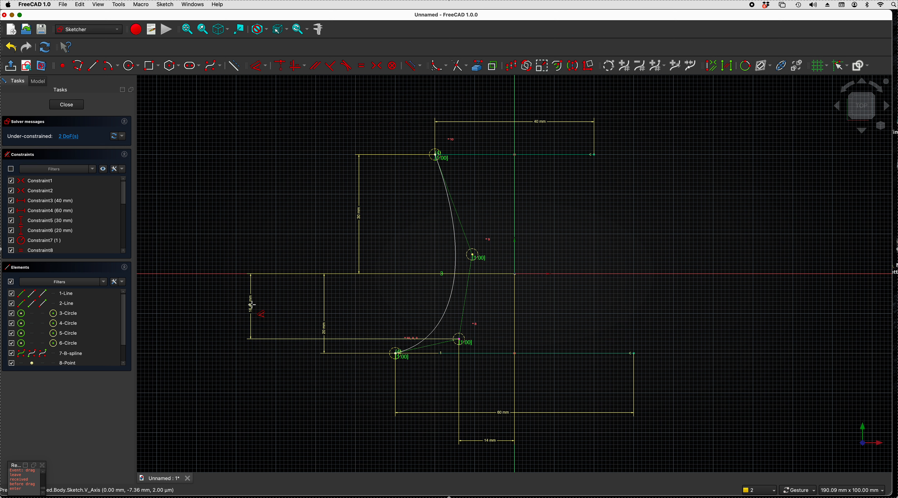
click(244, 302)
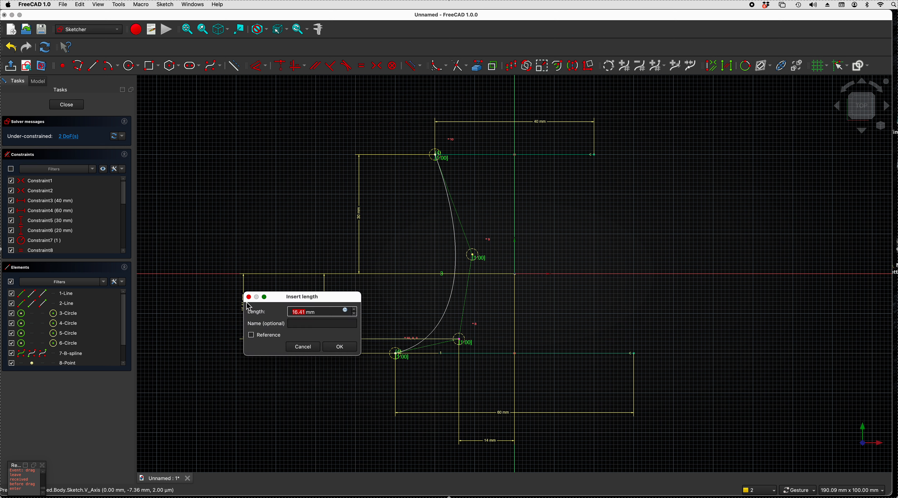
text(16)
key(Return)
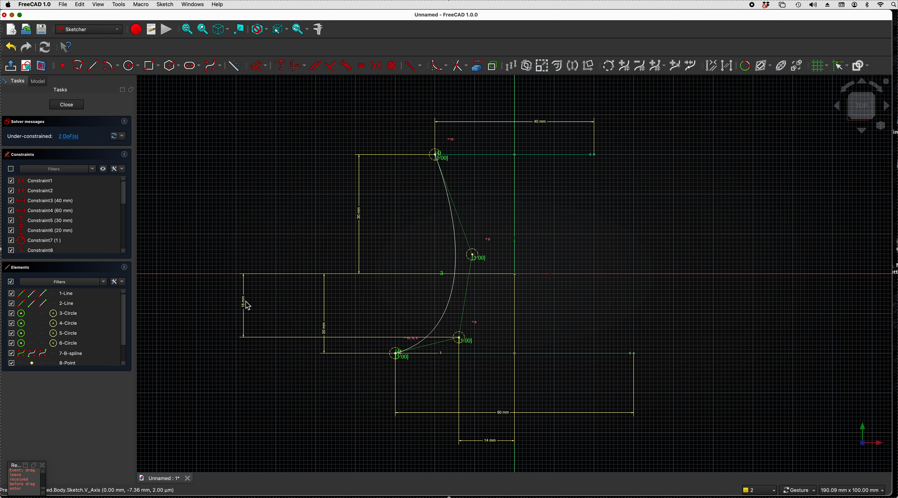
Constrain the B-spline's upper inner control point to 11 mm from the vertical axis
click(473, 255)
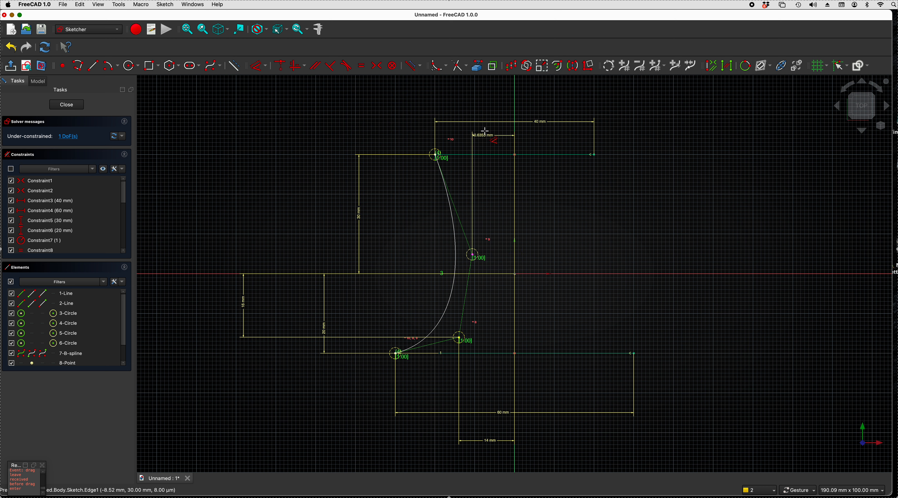
drag(494, 101, 495, 100)
click(494, 101)
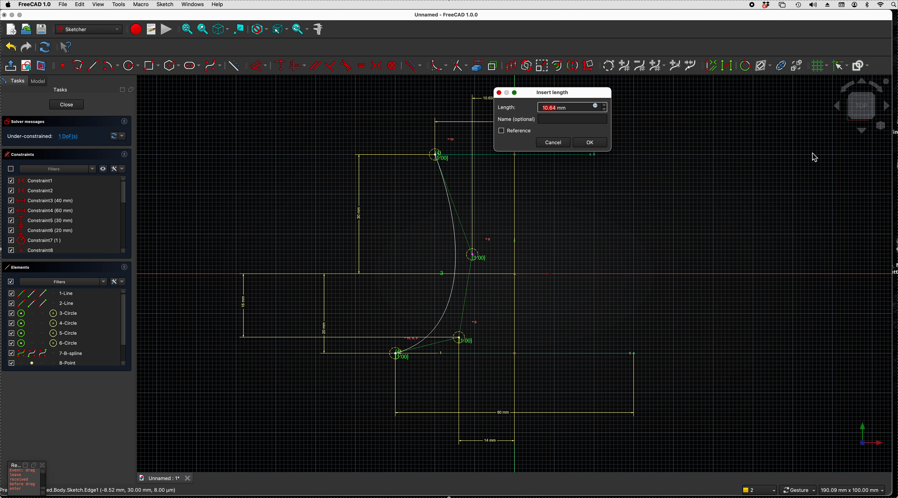
text(11)
key(Return)
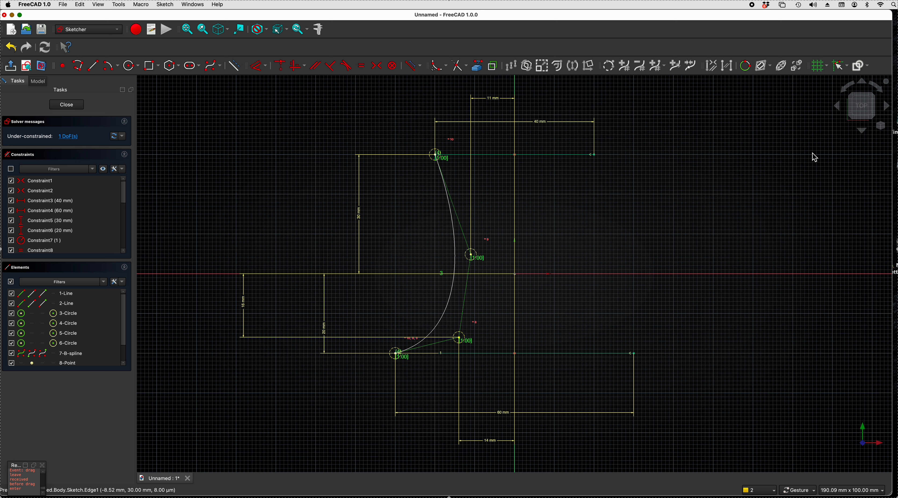
Constrain the B-spline's upper inner control point to a vertical distance of 5 mm above the horizontal axis
click(471, 255)
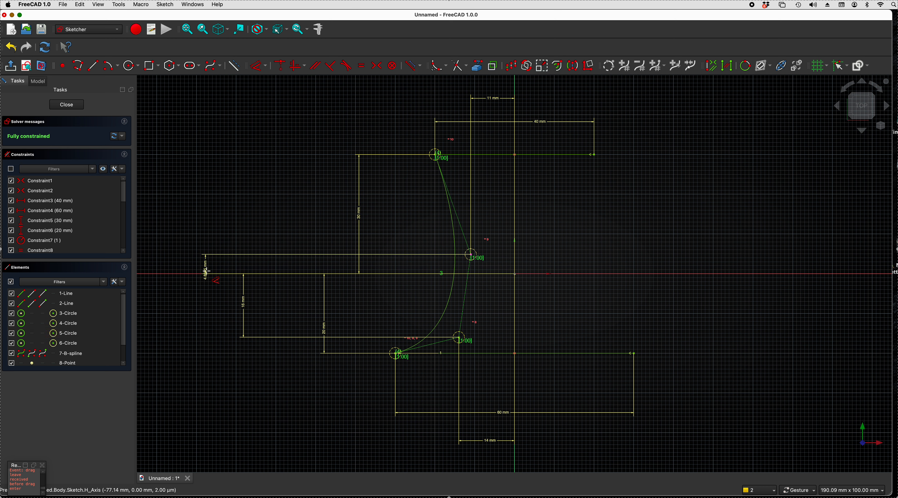
click(208, 274)
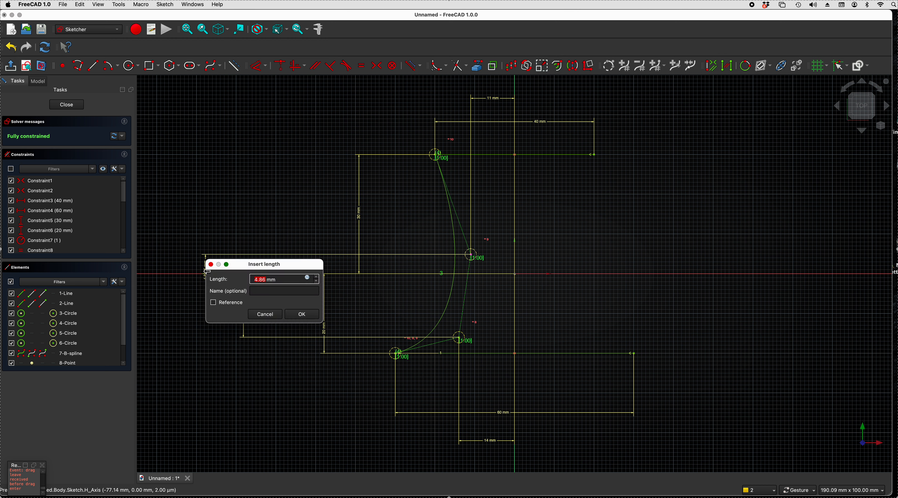
text(5)
key(Return)
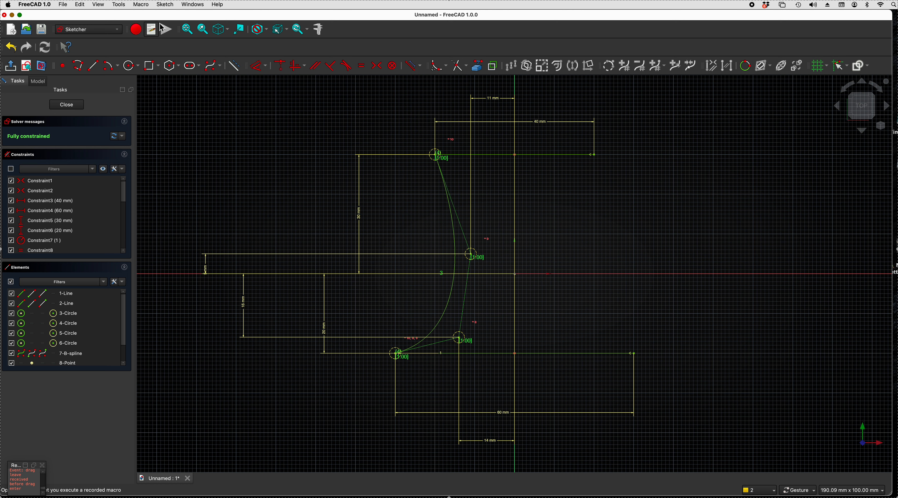
Show the curvature comb of the B-spline in the sketch
click(165, 4)
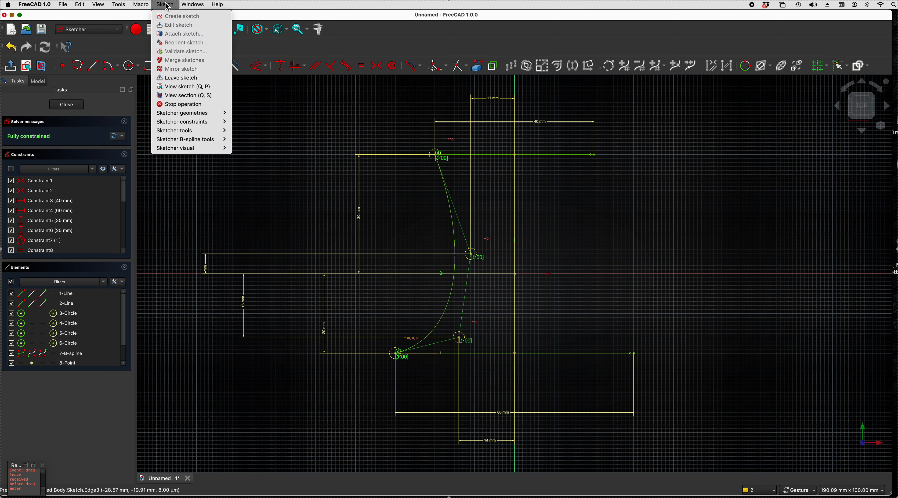
mouse_move(180, 149)
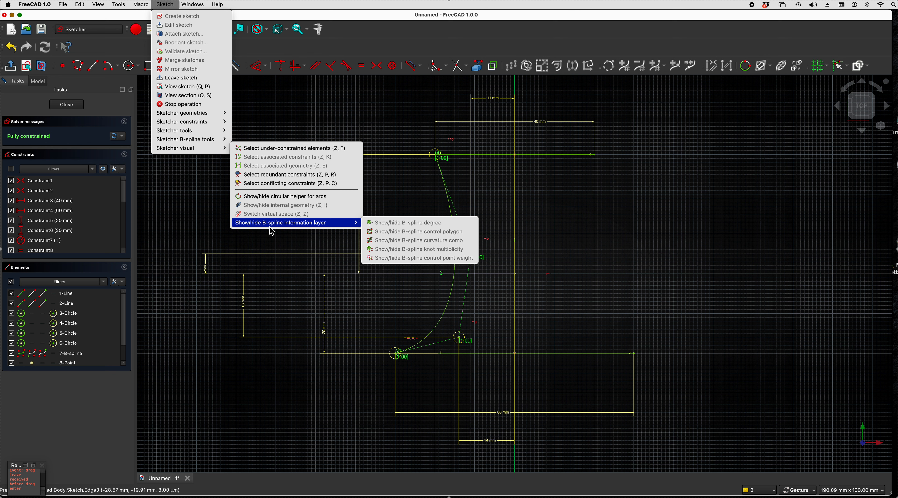
mouse_move(269, 226)
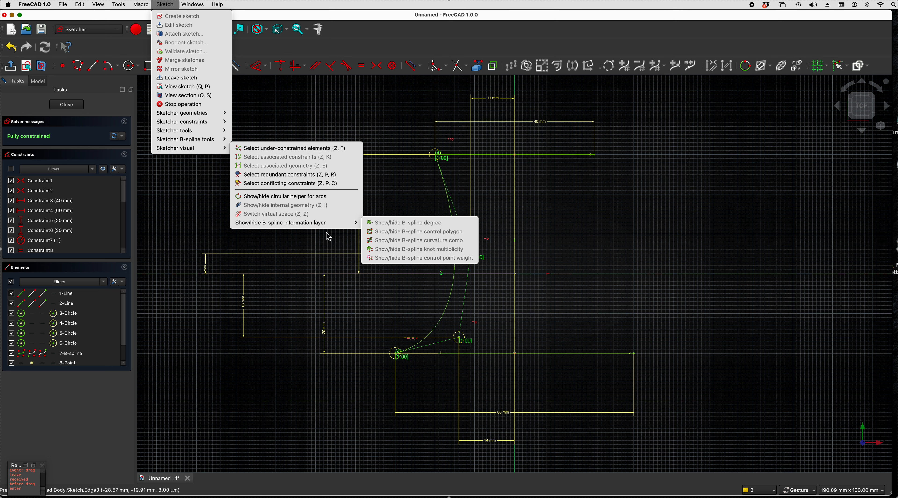
click(621, 232)
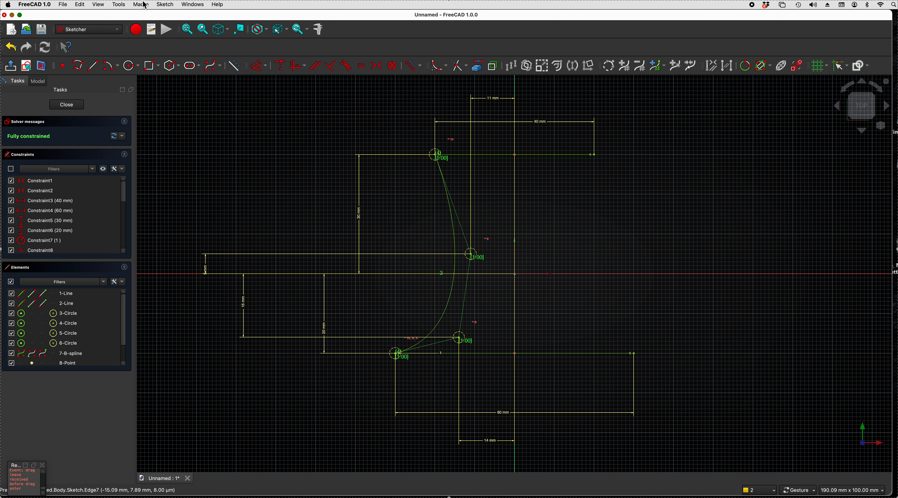
click(119, 5)
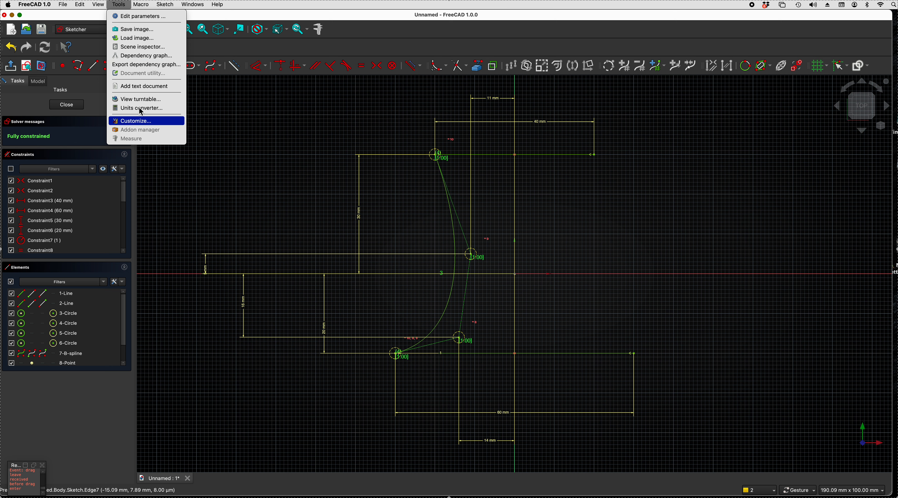
mouse_move(165, 4)
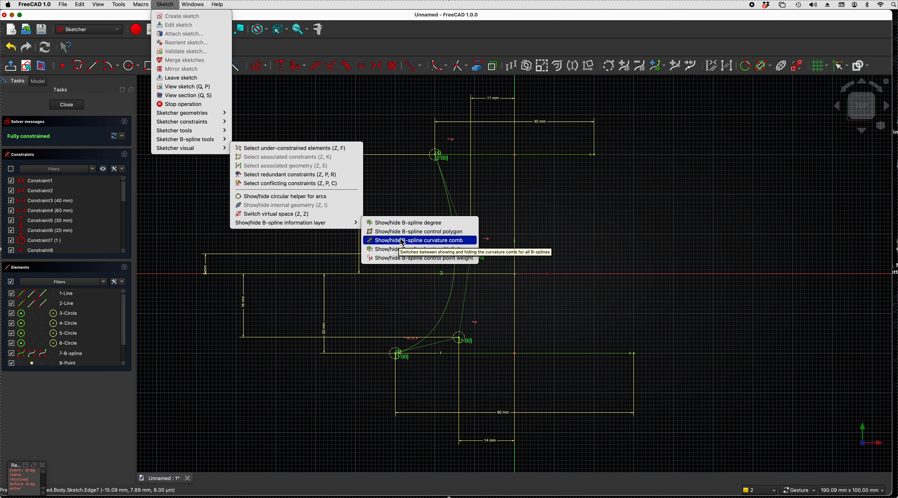
click(402, 240)
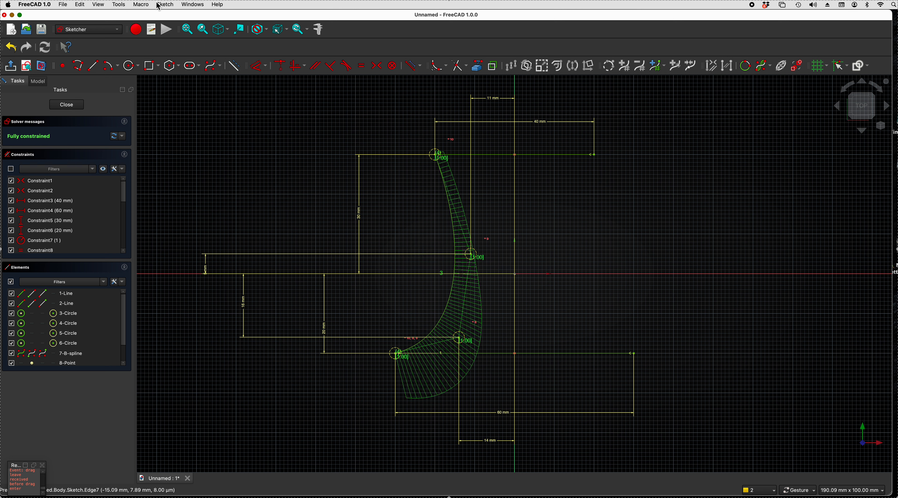
Hide the B-spline's curvature comb again
click(167, 6)
mouse_move(188, 148)
mouse_move(272, 225)
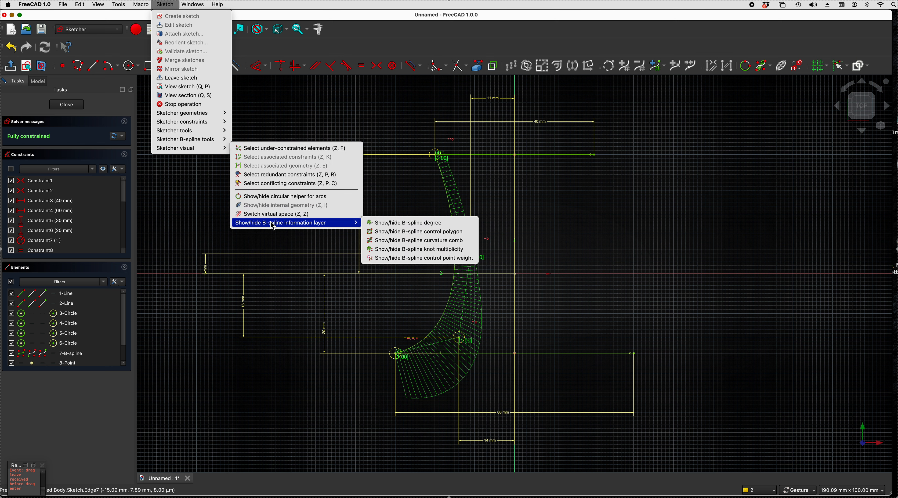
click(396, 247)
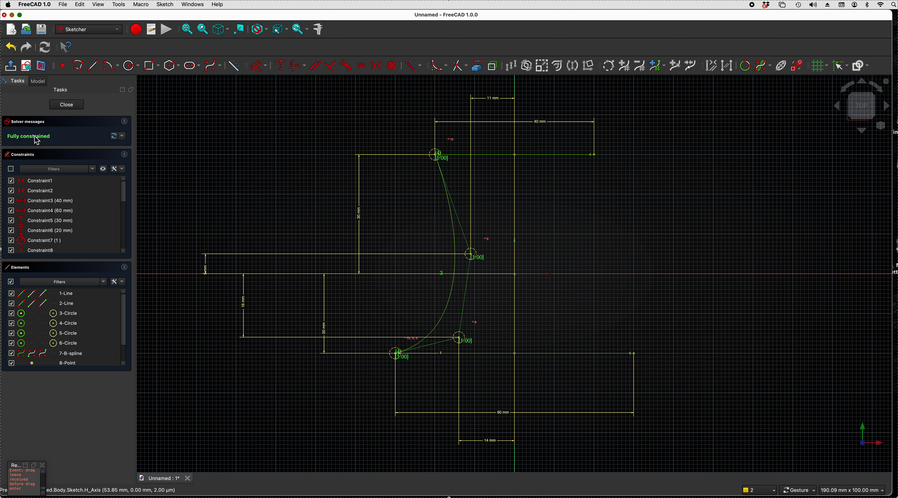
Hide all listed constraints from the 3D view
click(104, 169)
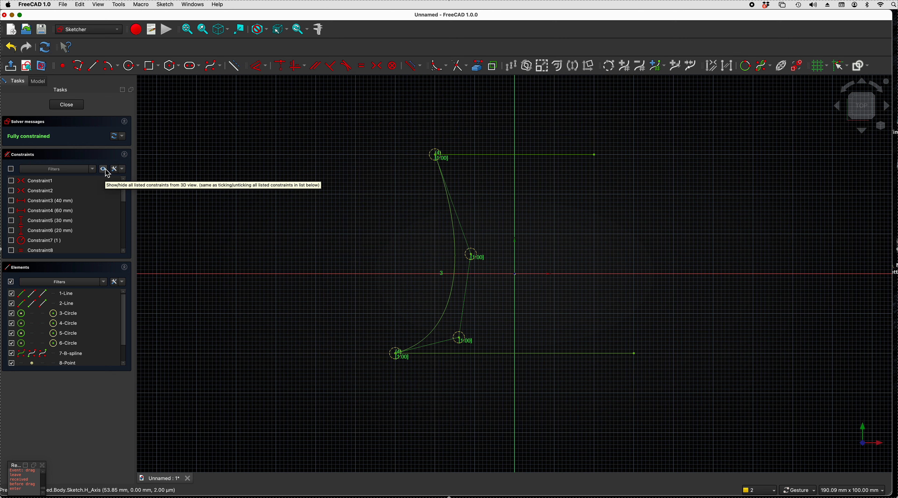
click(103, 170)
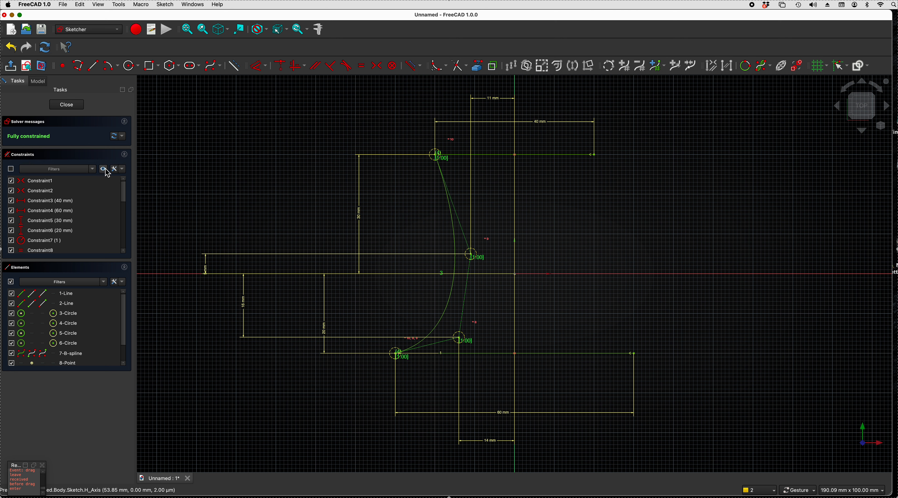
click(103, 169)
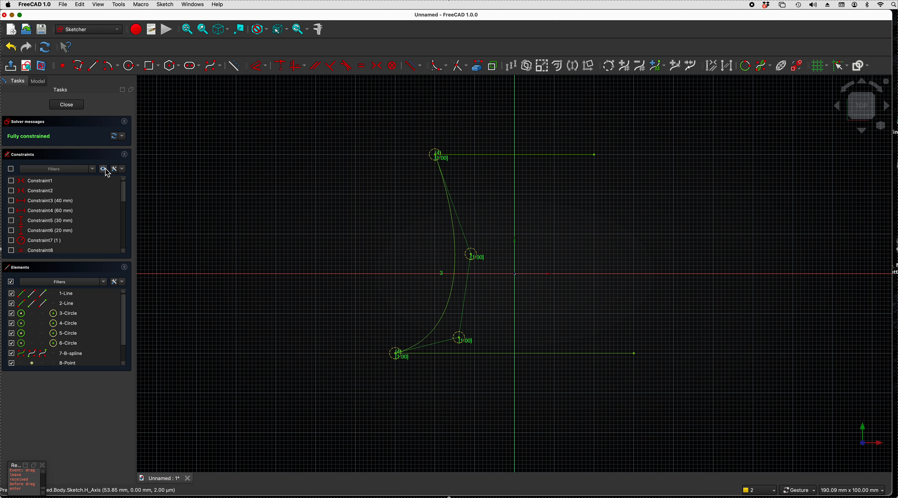
click(103, 170)
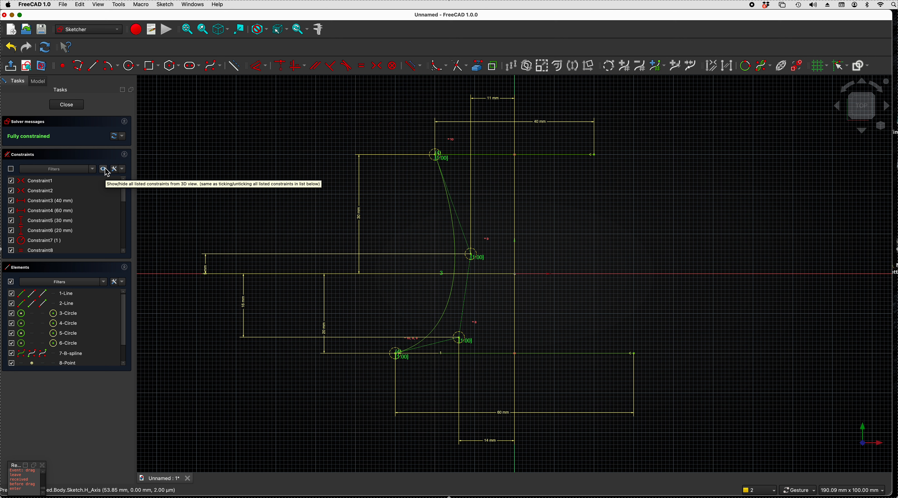
click(104, 170)
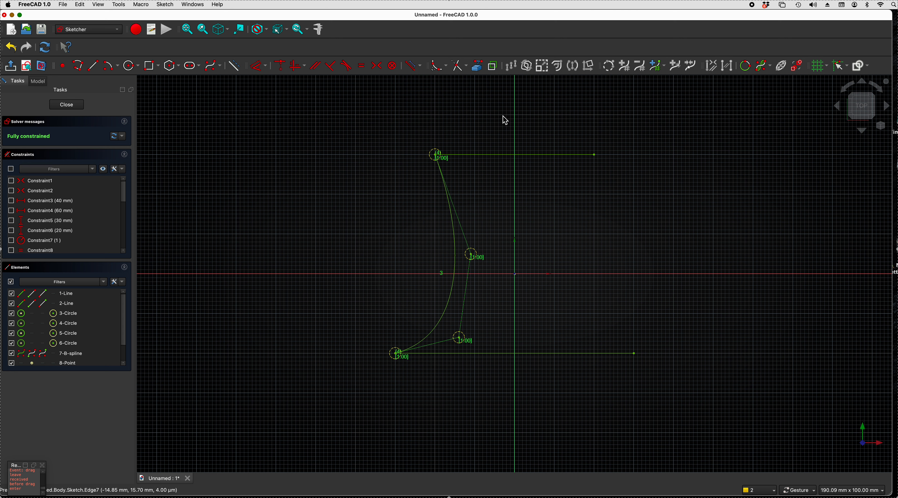
Mirror the B-spline about the vertical axis with the Symmetry tool, keeping the original and adding no symmetry constraints
click(458, 269)
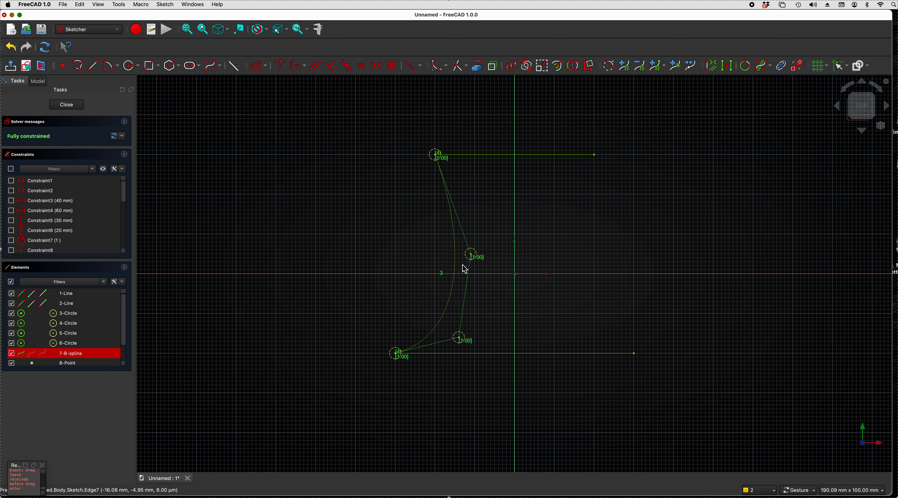
click(572, 66)
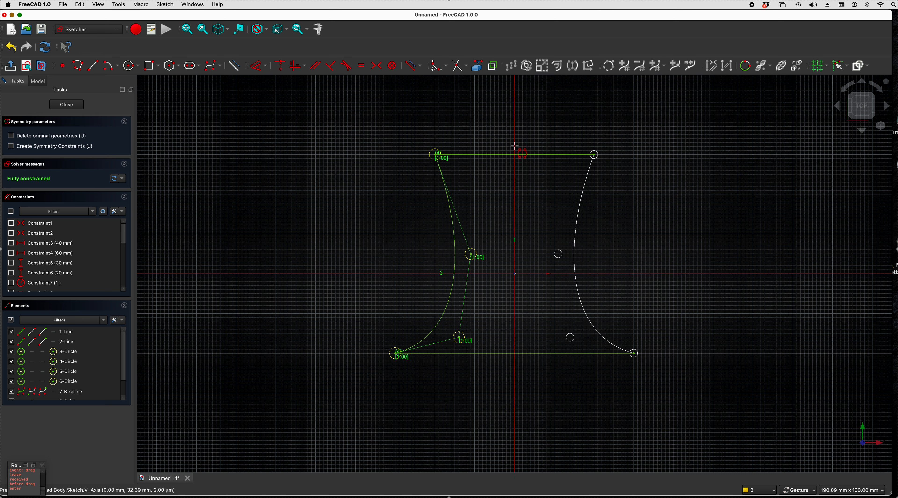
click(516, 146)
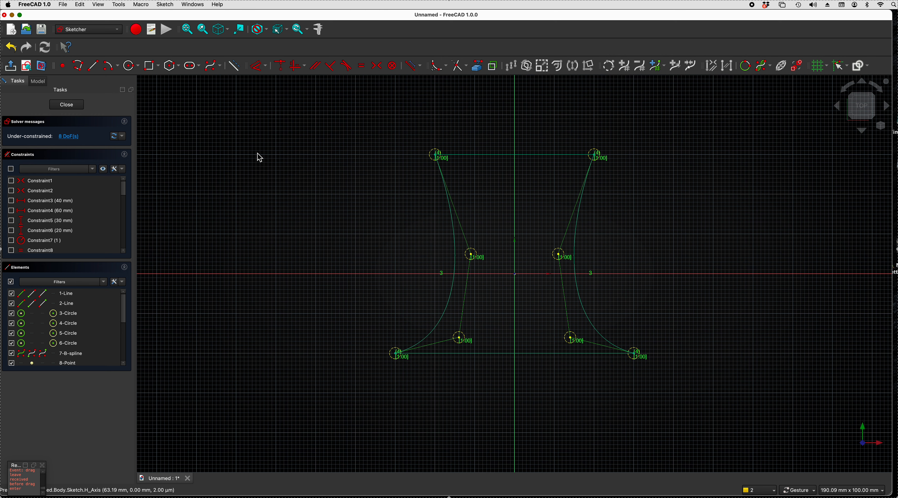
Close the sketch and try to pad its profile with a length of 10 mm
click(67, 106)
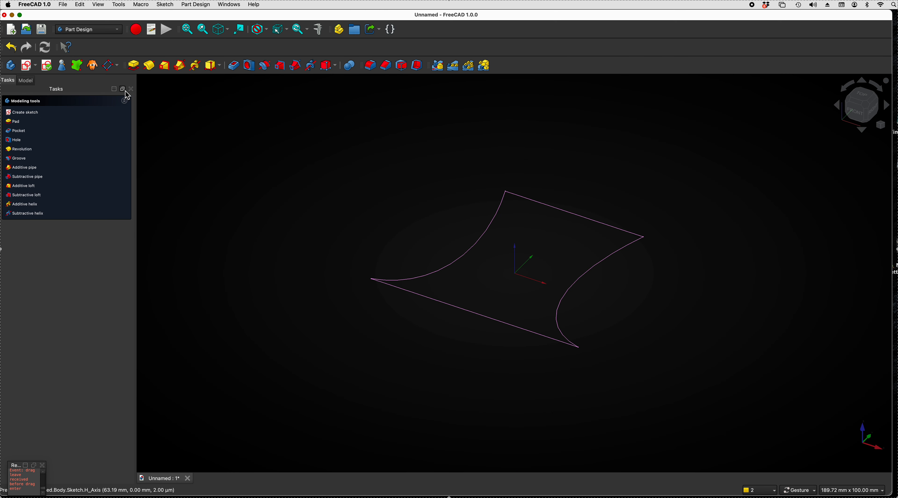
click(134, 70)
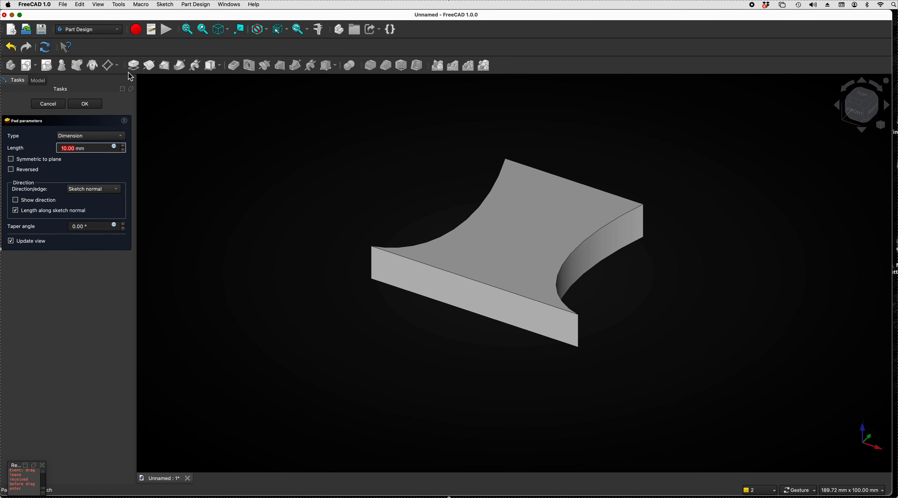
click(48, 104)
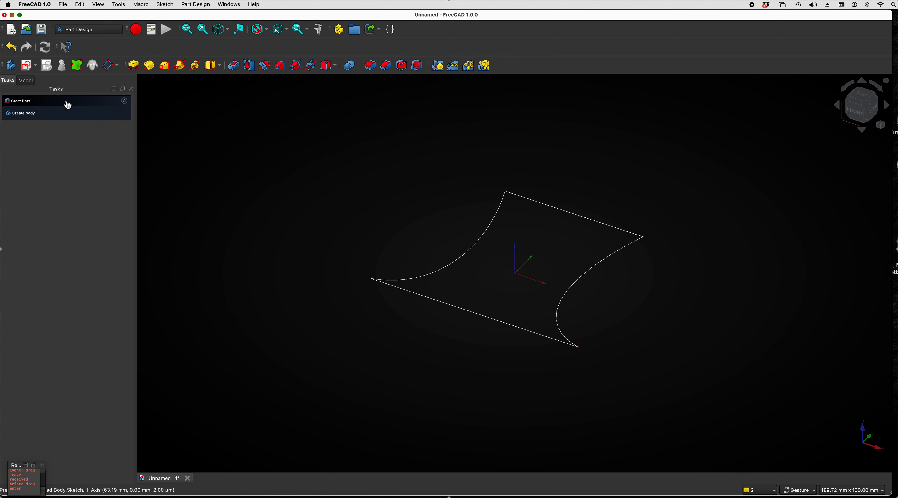
Reopen the body's sketch for editing
click(26, 81)
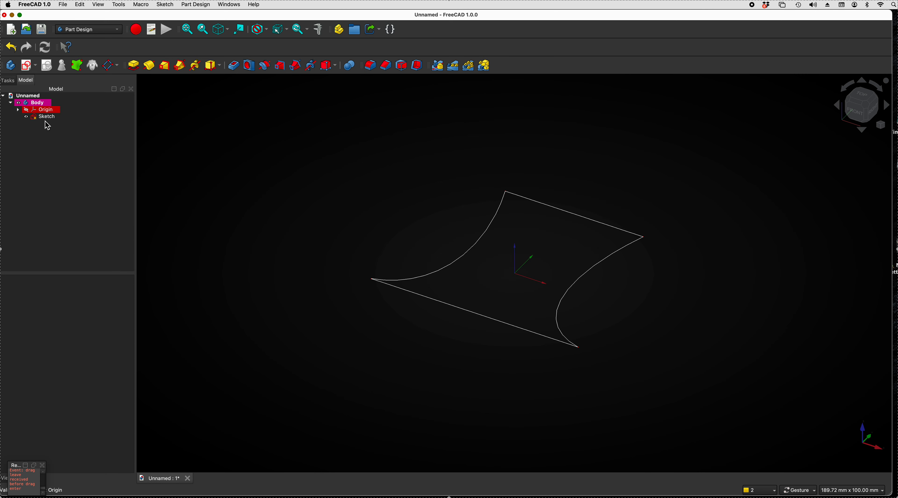
click(47, 120)
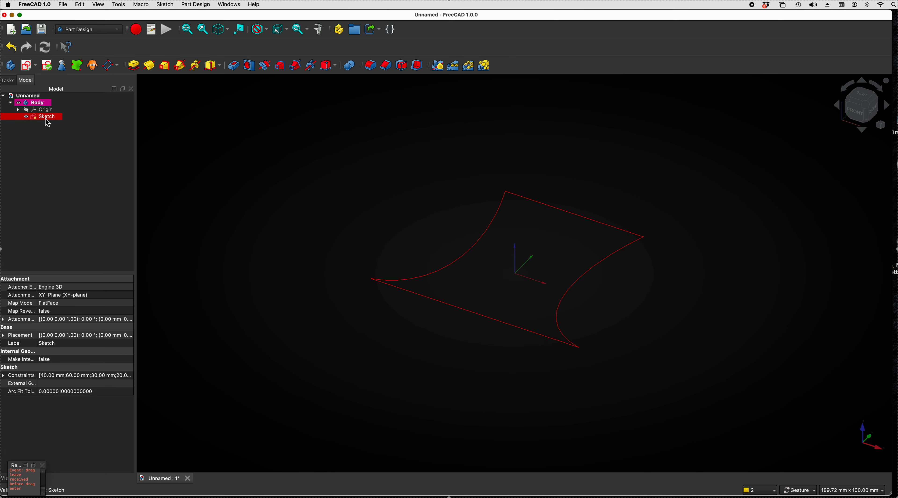
double_click(47, 120)
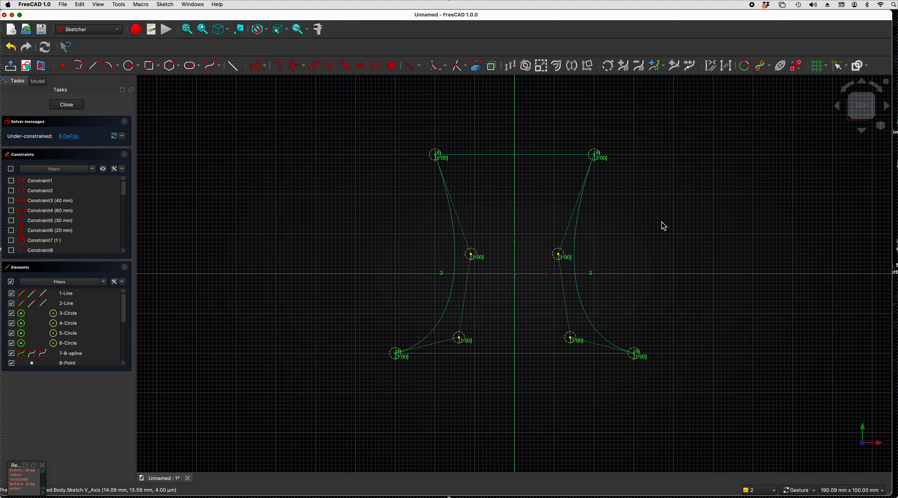
Pull the mirrored B-spline slightly outward, and make its upper end coincident with the upper line's right endpoint
scroll(671, 293, up, 2)
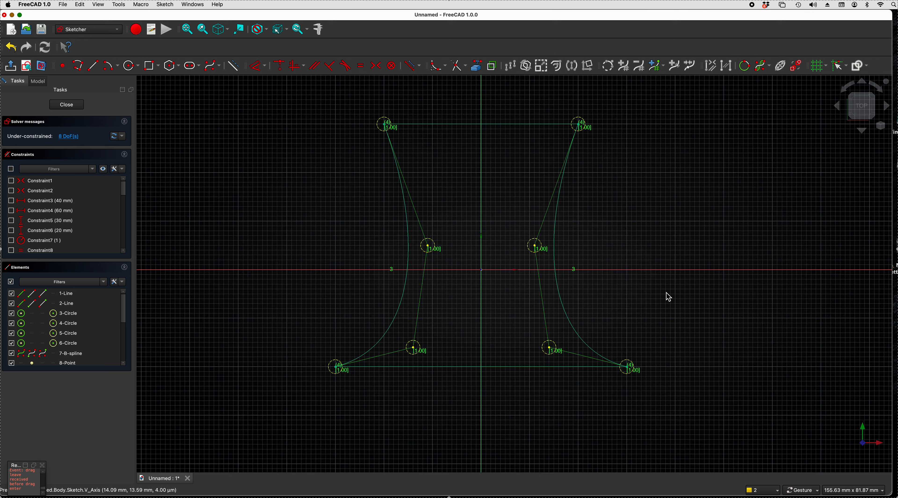
mouse_move(644, 201)
right_down()
mouse_move(523, 282)
mouse_move(565, 295)
right_up()
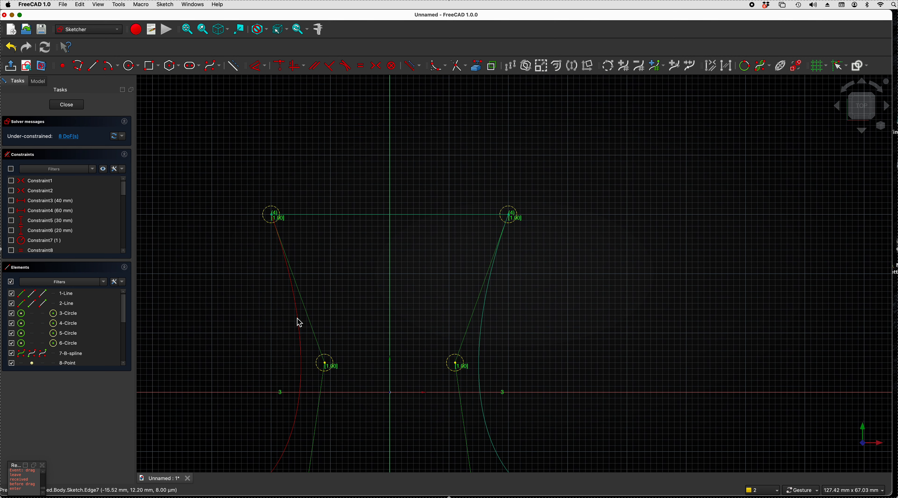
drag(507, 230, 510, 220)
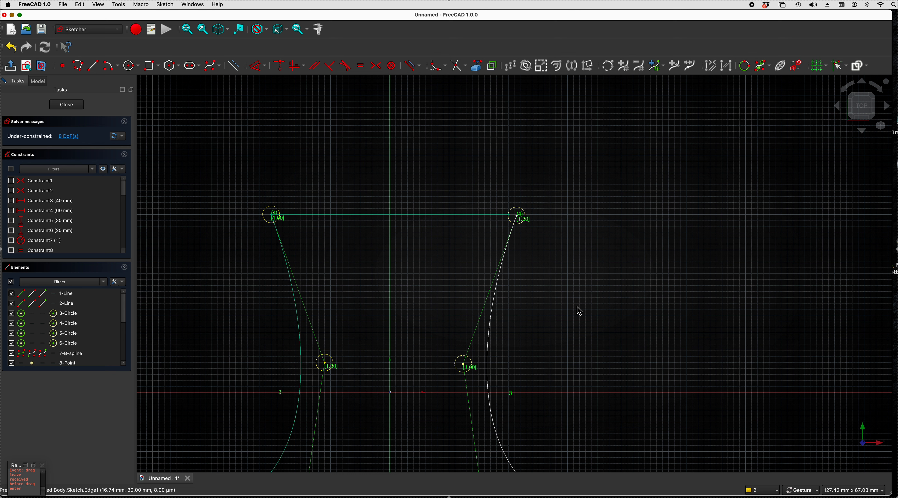
click(511, 220)
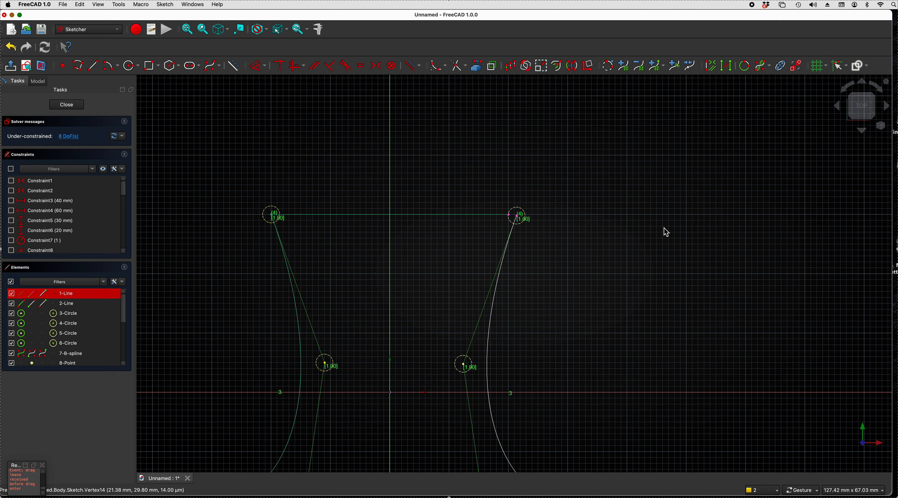
click(279, 65)
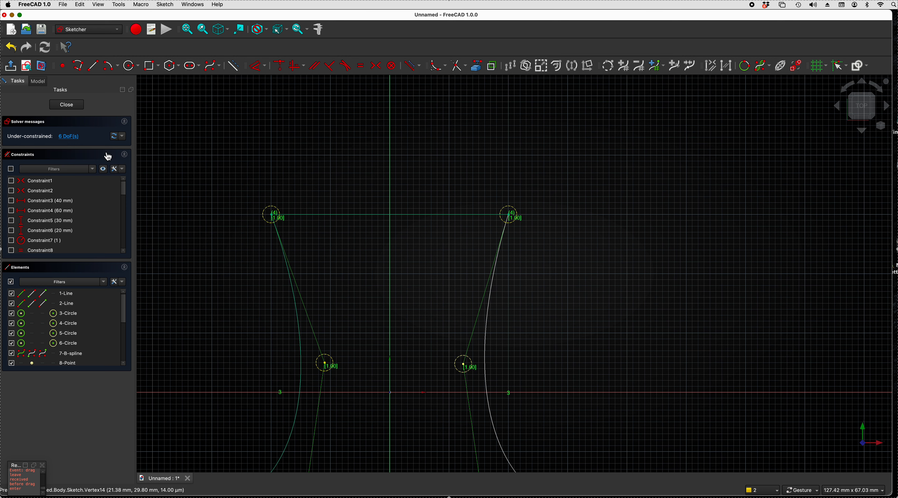
Make the mirrored B-spline's lower end coincident with the lower line's right endpoint
scroll(581, 305, down, 5)
scroll(608, 401, down, 3)
scroll(563, 328, down, 1)
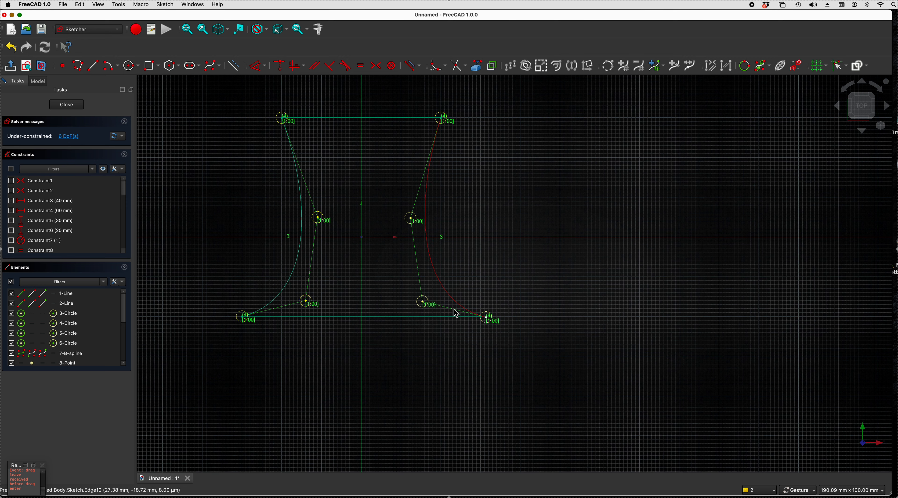
click(481, 317)
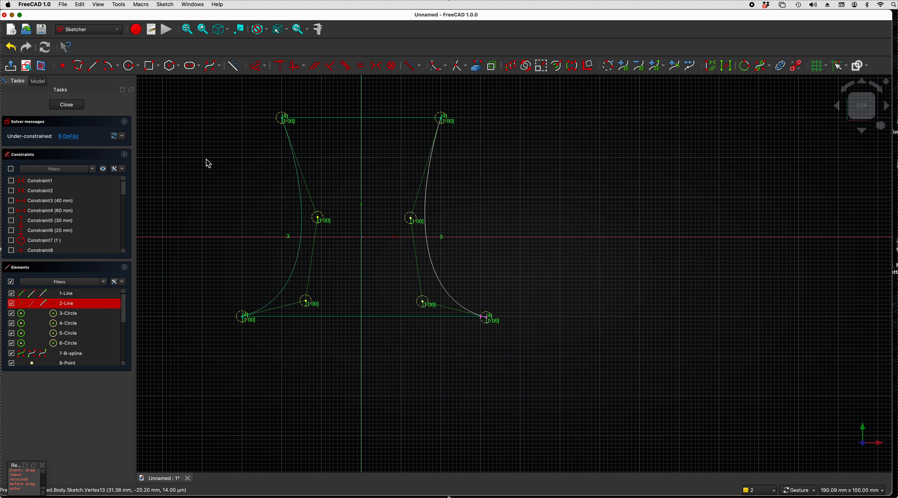
click(282, 70)
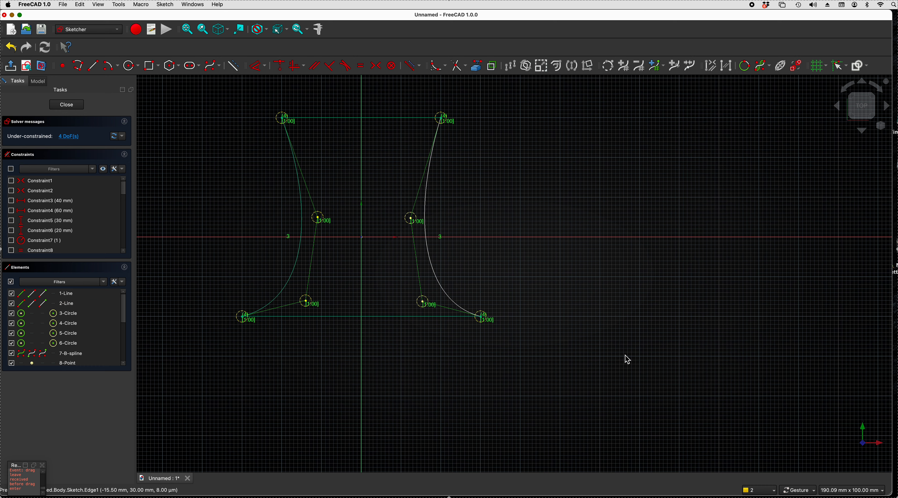
scroll(623, 357, right, 5)
scroll(623, 357, down, 4)
scroll(618, 352, up, 5)
scroll(618, 352, left, 8)
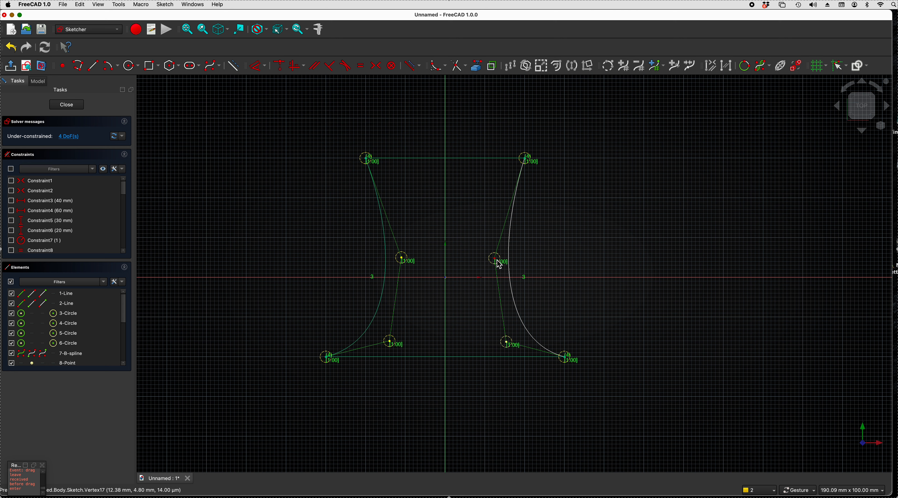
Make the upper inner control points of the two B-splines symmetric about the vertical axis
mouse_move(499, 265)
mouse_down()
mouse_move(490, 251)
mouse_move(502, 260)
mouse_move(489, 253)
mouse_move(494, 259)
mouse_up()
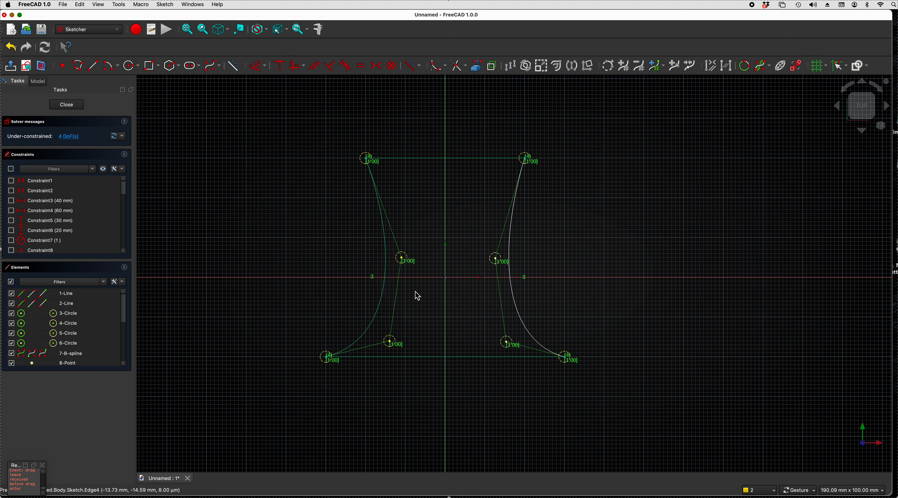
click(402, 261)
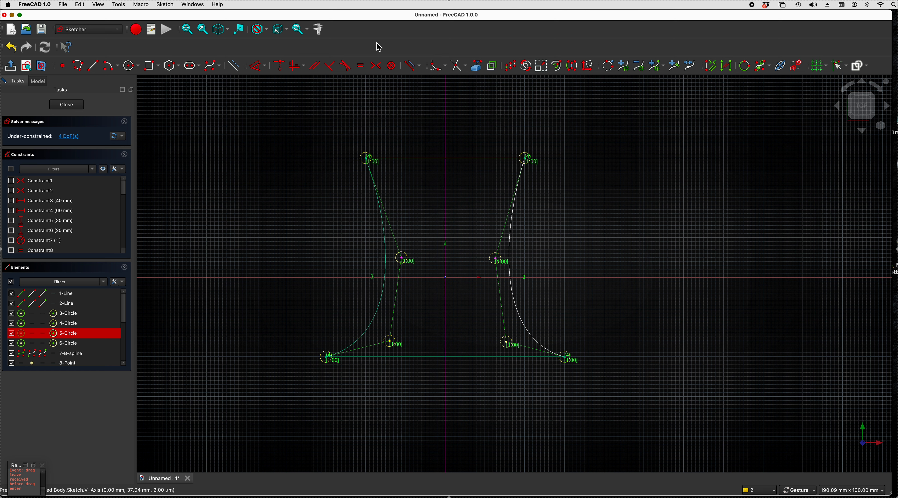
click(378, 69)
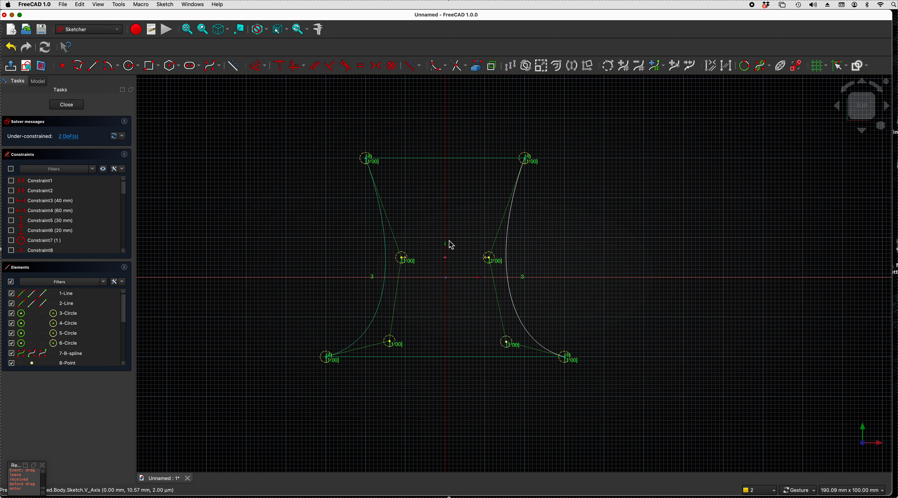
click(447, 433)
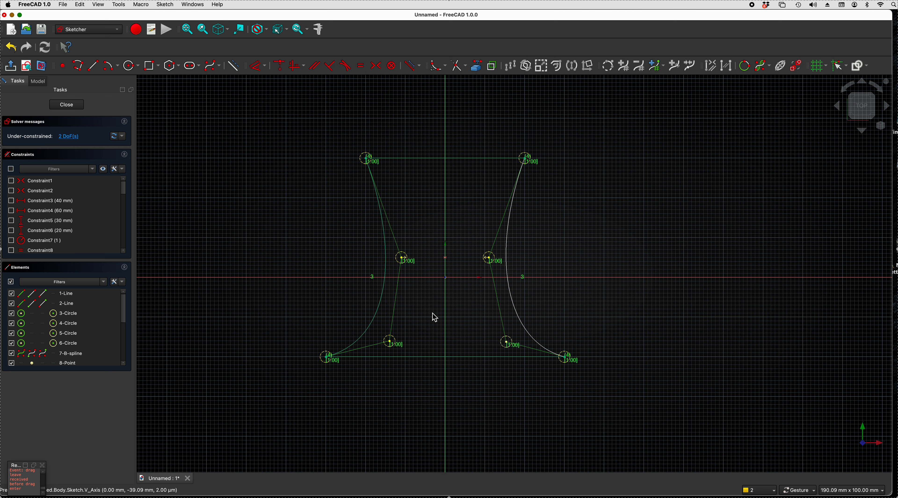
Make the lower inner control points of the two B-splines symmetric about the vertical axis
click(391, 343)
click(505, 343)
click(445, 393)
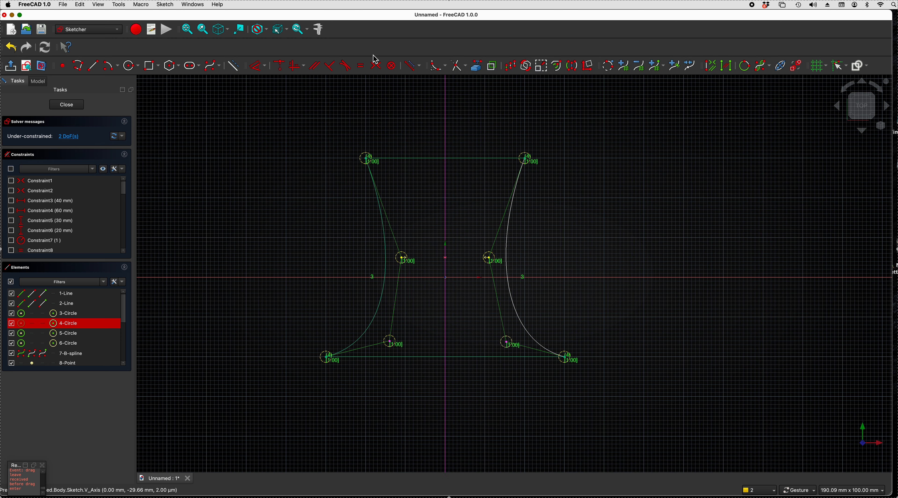
click(376, 66)
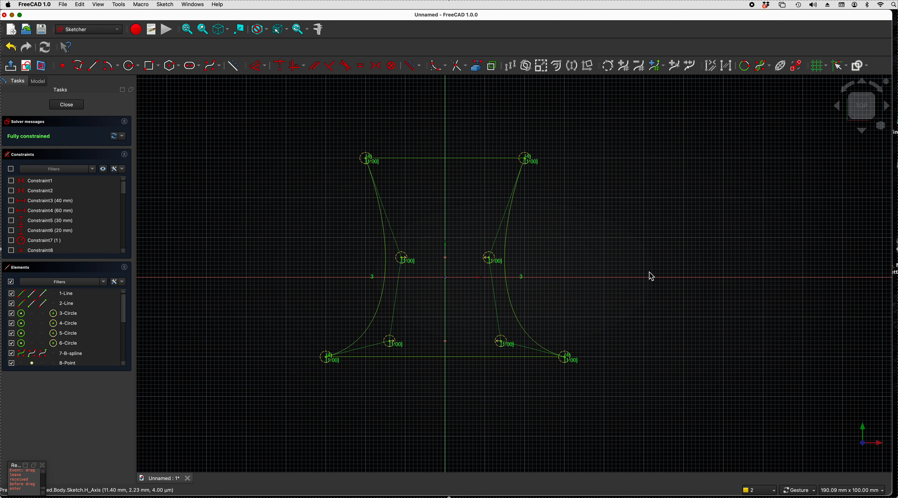
Undo the last two symmetry constraints on the inner control points
key(super+z)
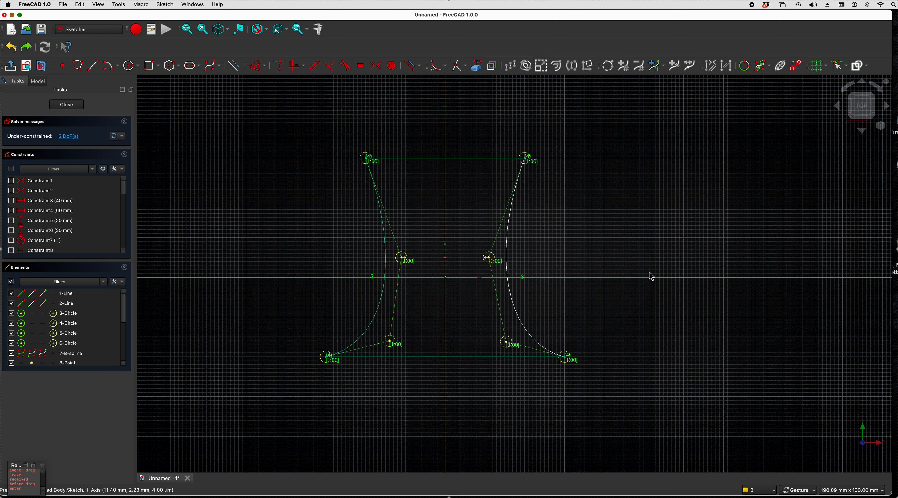
key(super+z)
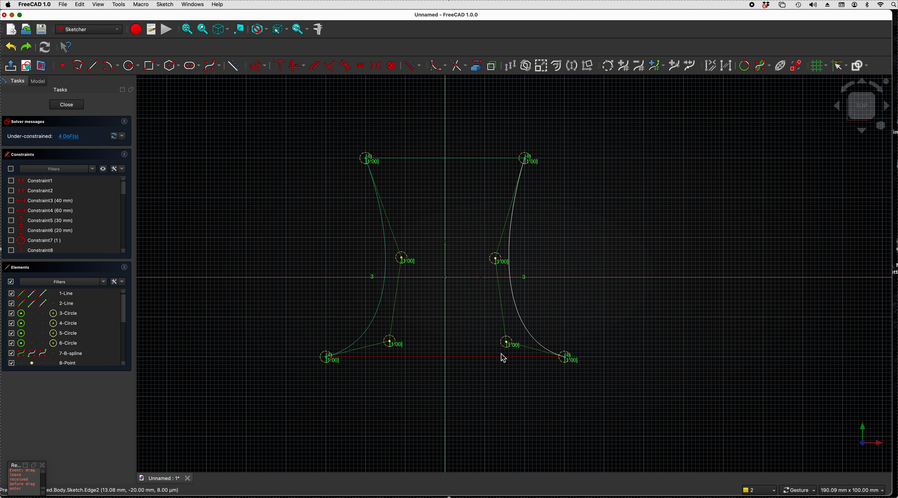
Try making the upper inner control points symmetric about the horizontal axis, and undo that constraint
click(403, 259)
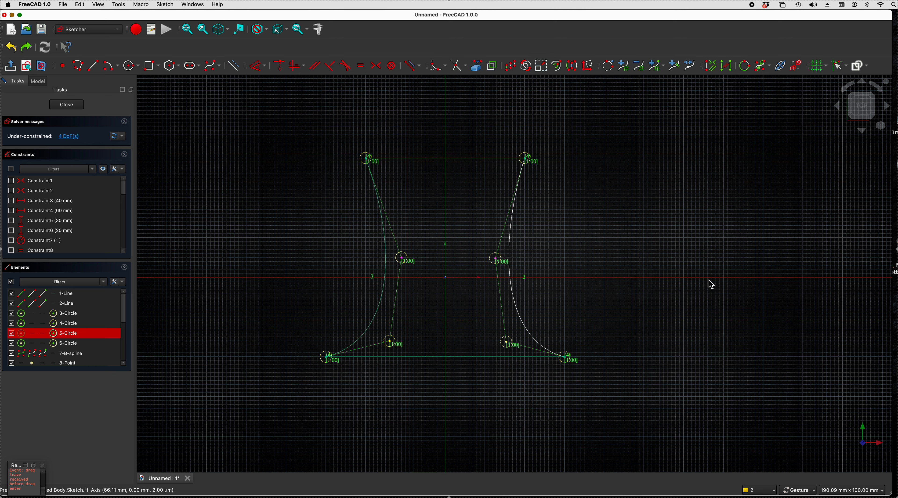
click(561, 278)
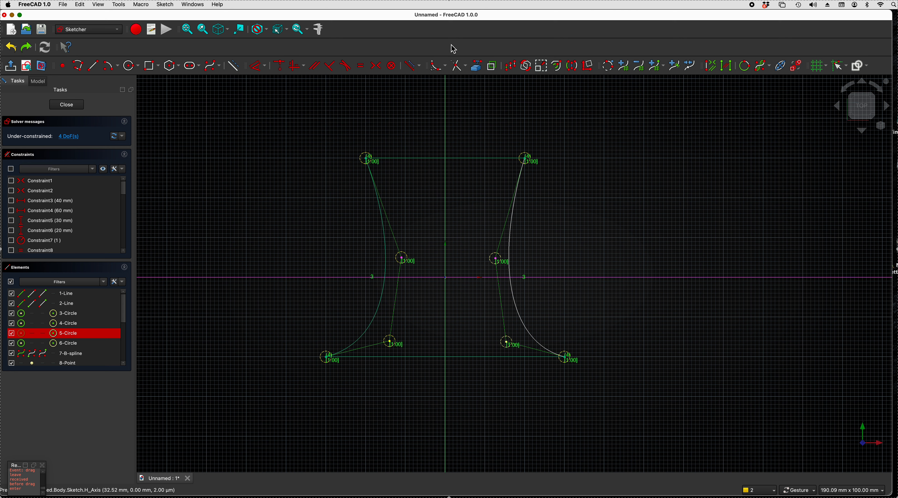
click(375, 67)
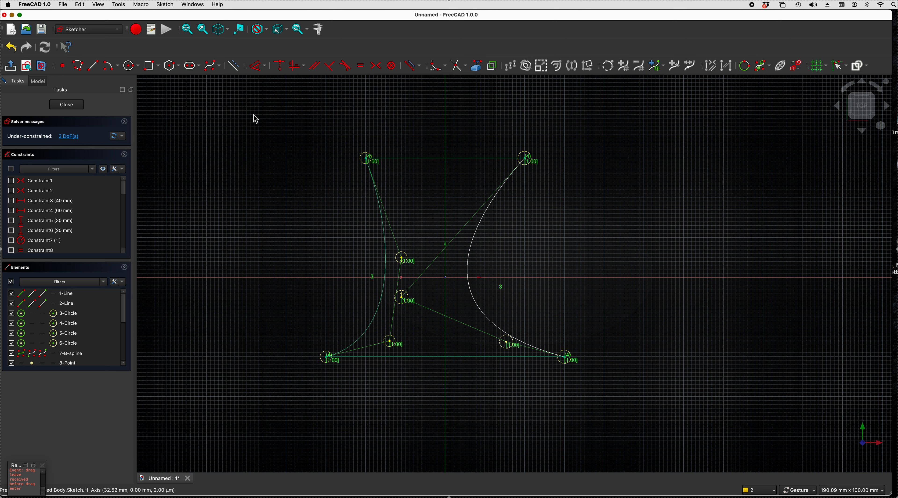
key(super+z)
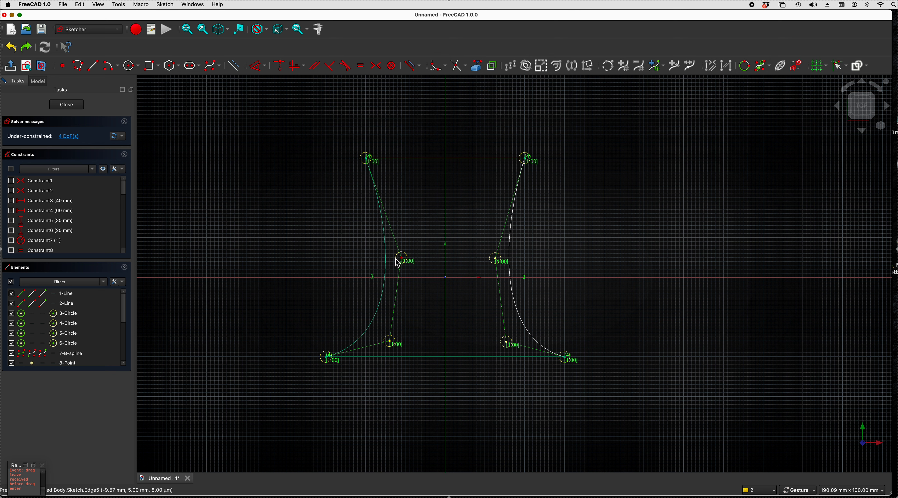
Display all constraints and dimensions of the sketch and clear the control point selection
click(404, 262)
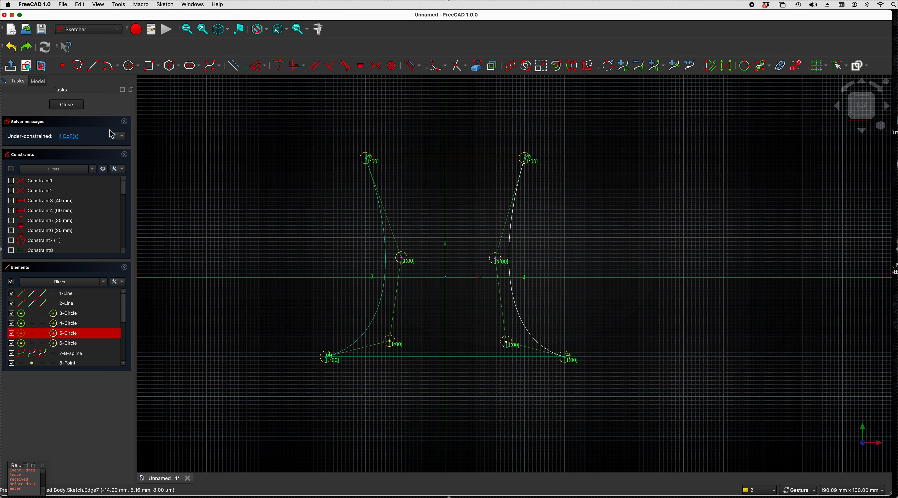
click(105, 170)
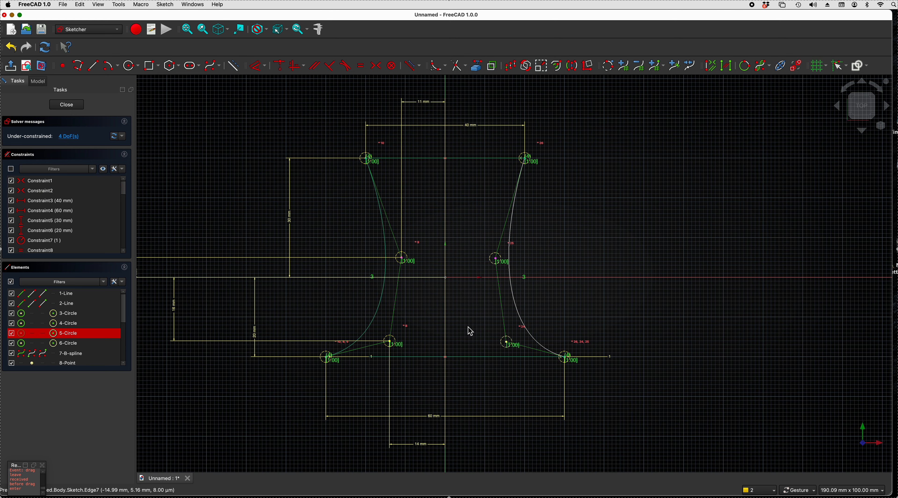
scroll(429, 319, down, 2)
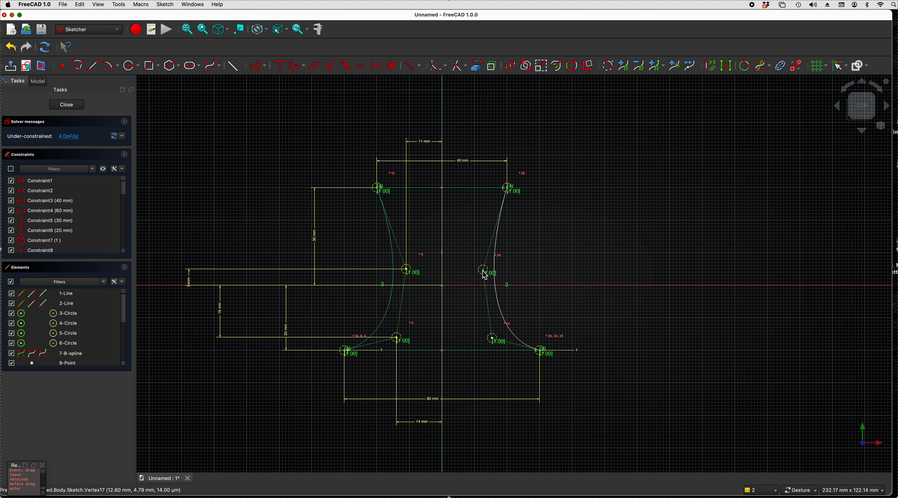
click(708, 248)
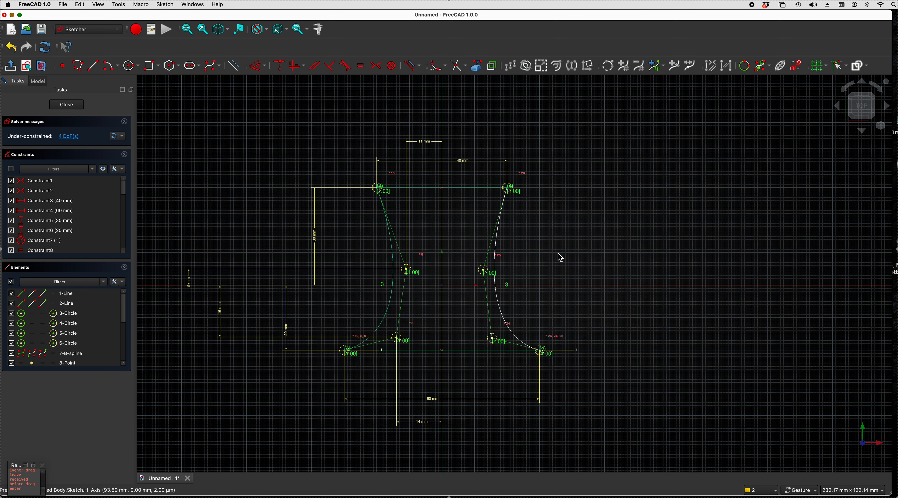
Constrain the two B-splines' upper inner control points as symmetric about the vertical axis
click(409, 273)
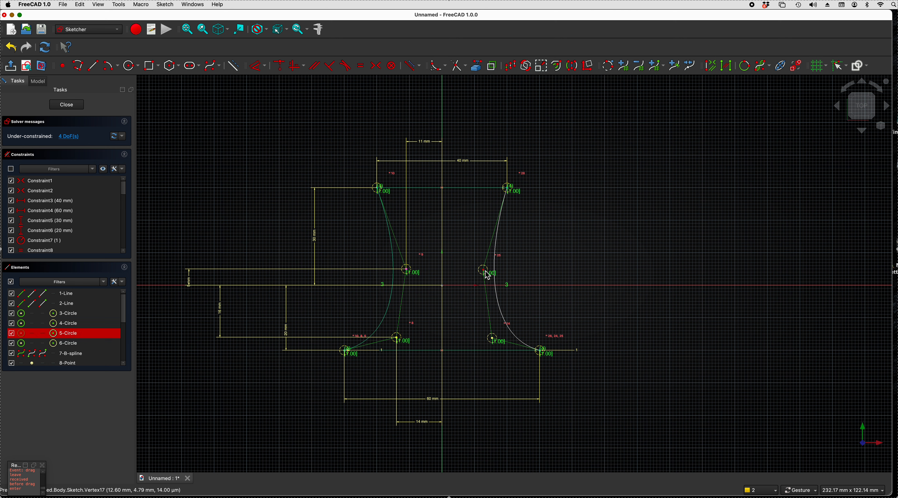
click(442, 114)
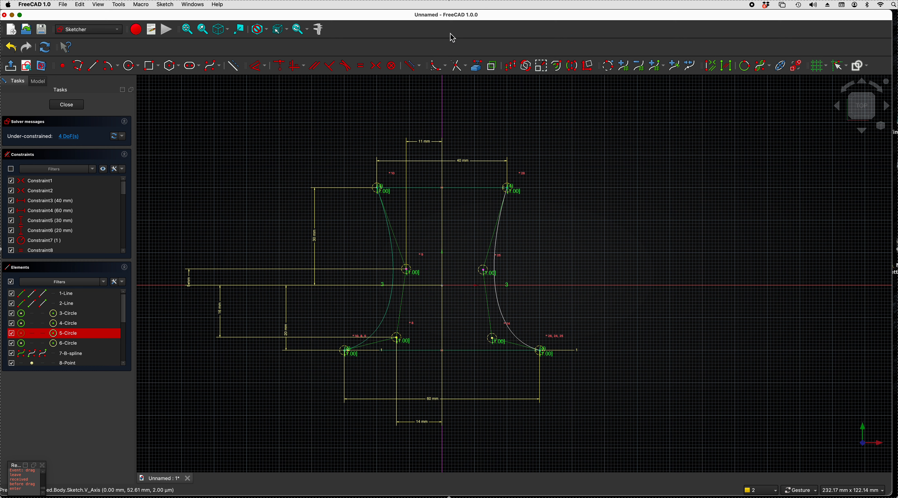
click(375, 65)
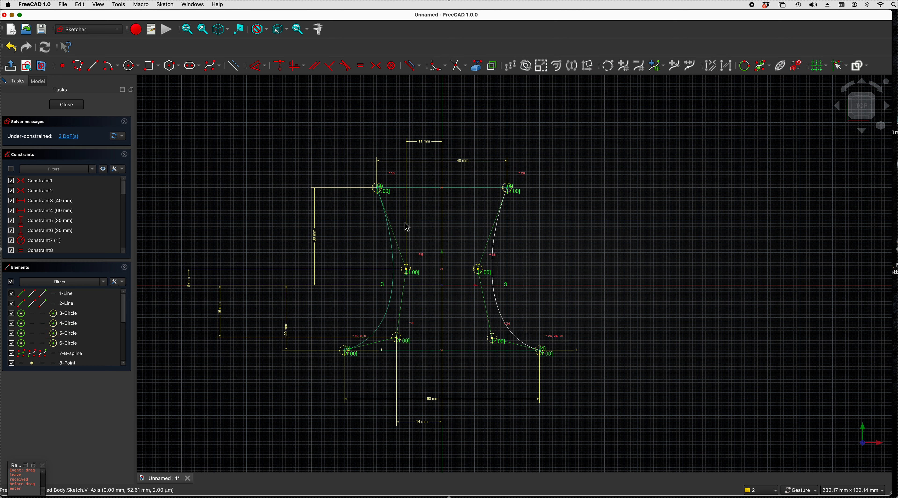
Constrain the two B-splines' lower inner control points as symmetric about the vertical axis
click(396, 338)
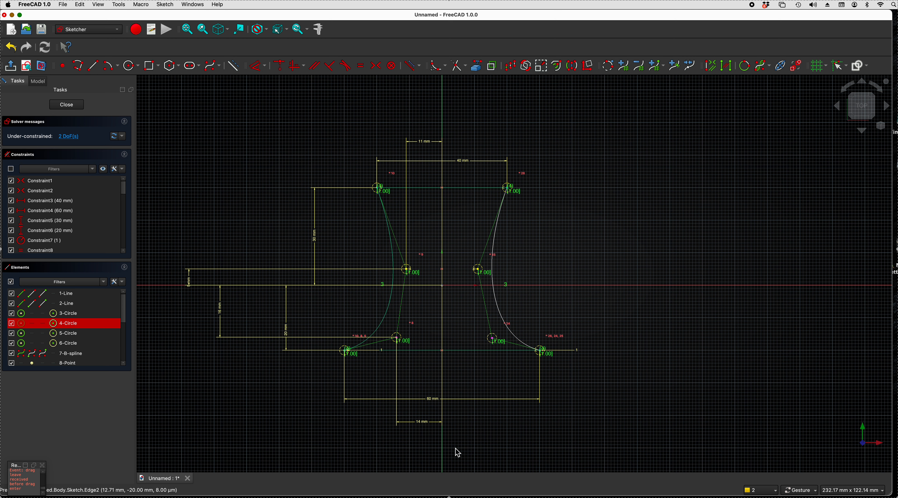
click(441, 453)
click(375, 66)
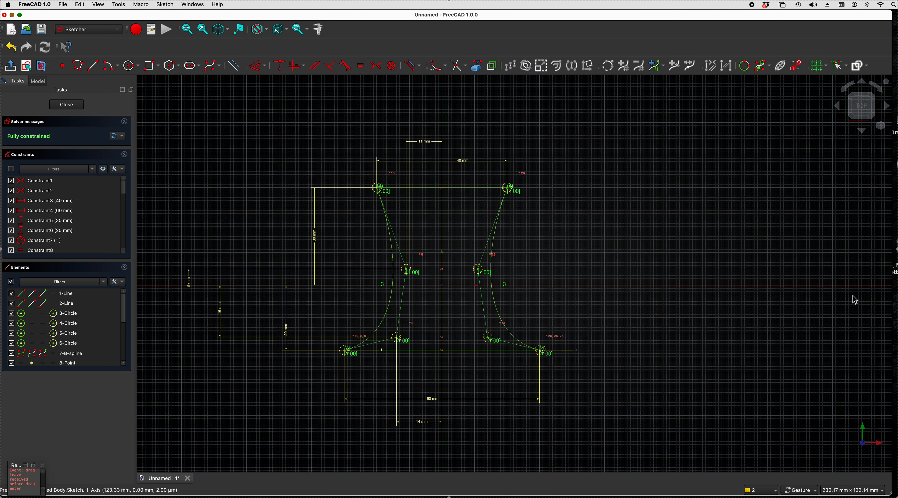
Hide all constraints in the sketch and turn off the B-spline control polygon display
click(103, 169)
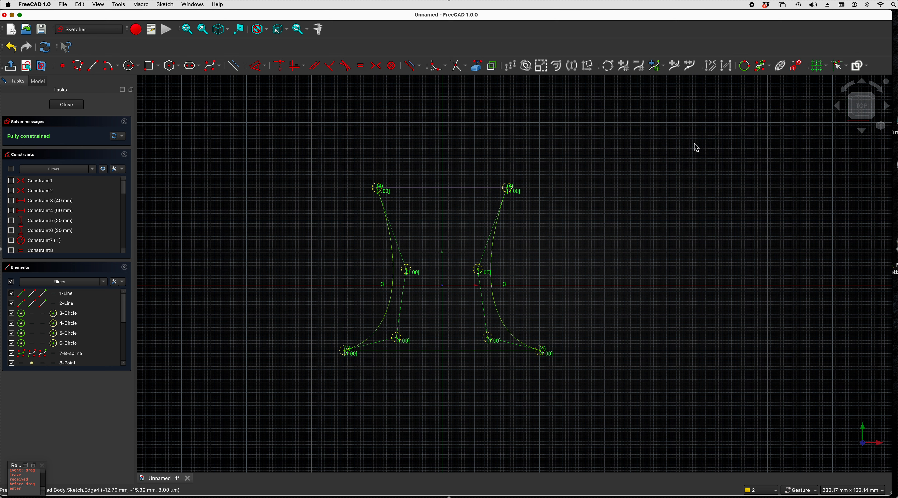
click(165, 5)
mouse_move(167, 148)
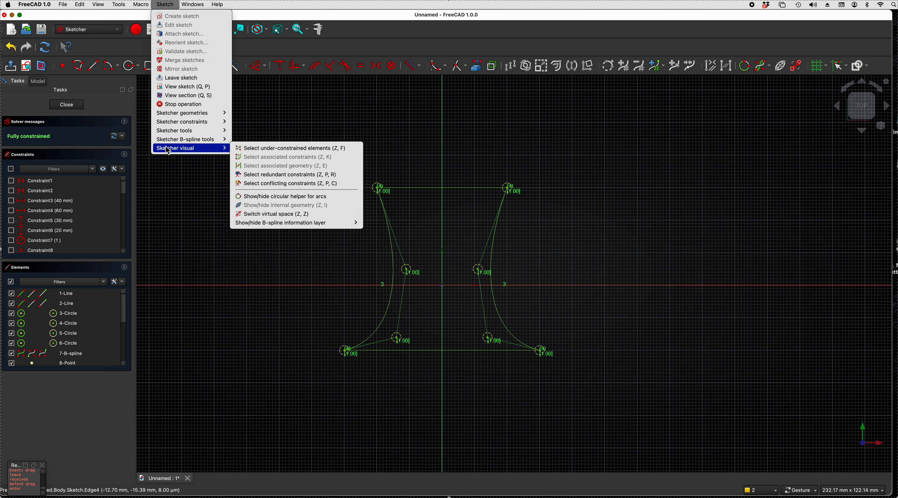
mouse_move(273, 229)
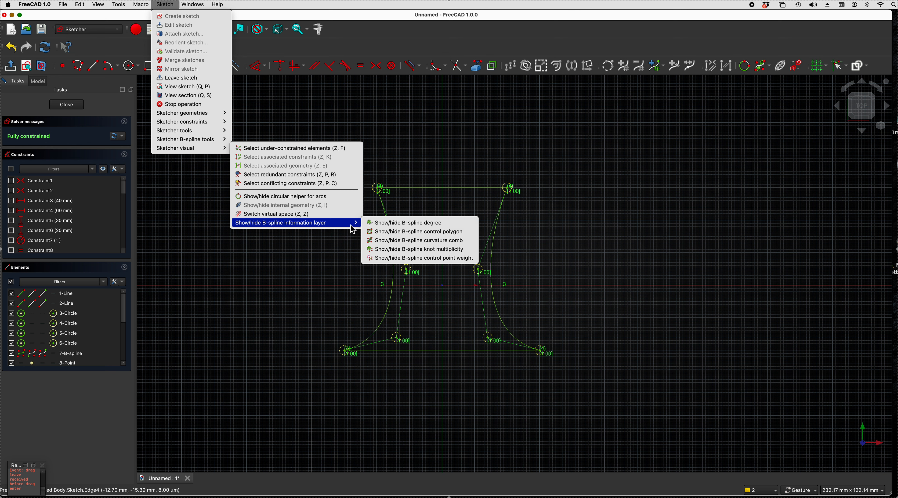
click(397, 233)
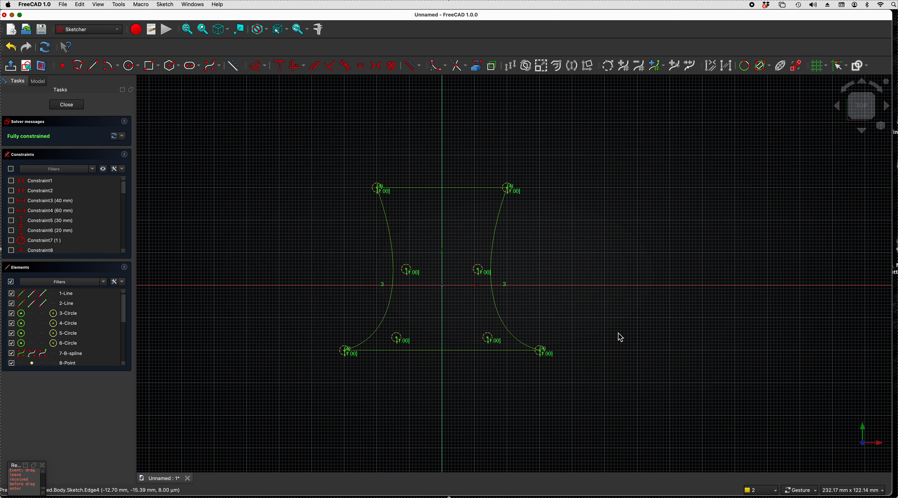
key(super+shift+5)
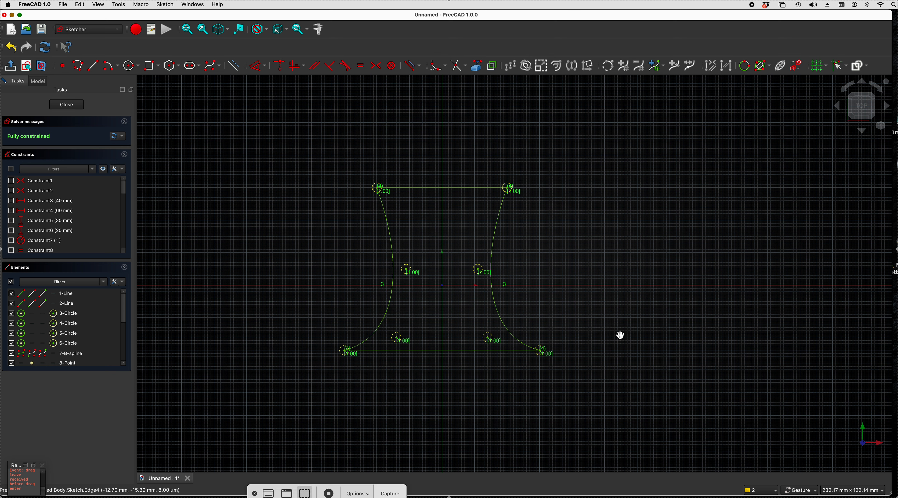